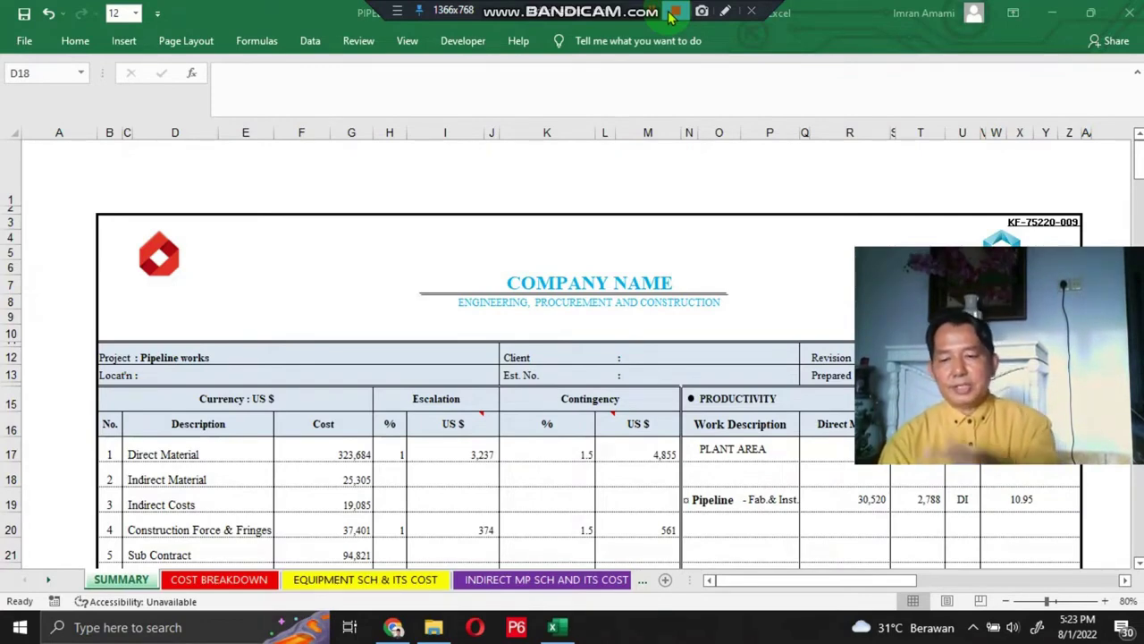
# - Look through the SUMMARY, COST BREAKDOWN, equipment schedule, indirect manpower and direct manpower sheets of the pipeline cost workbook
pyautogui.click(132, 580)
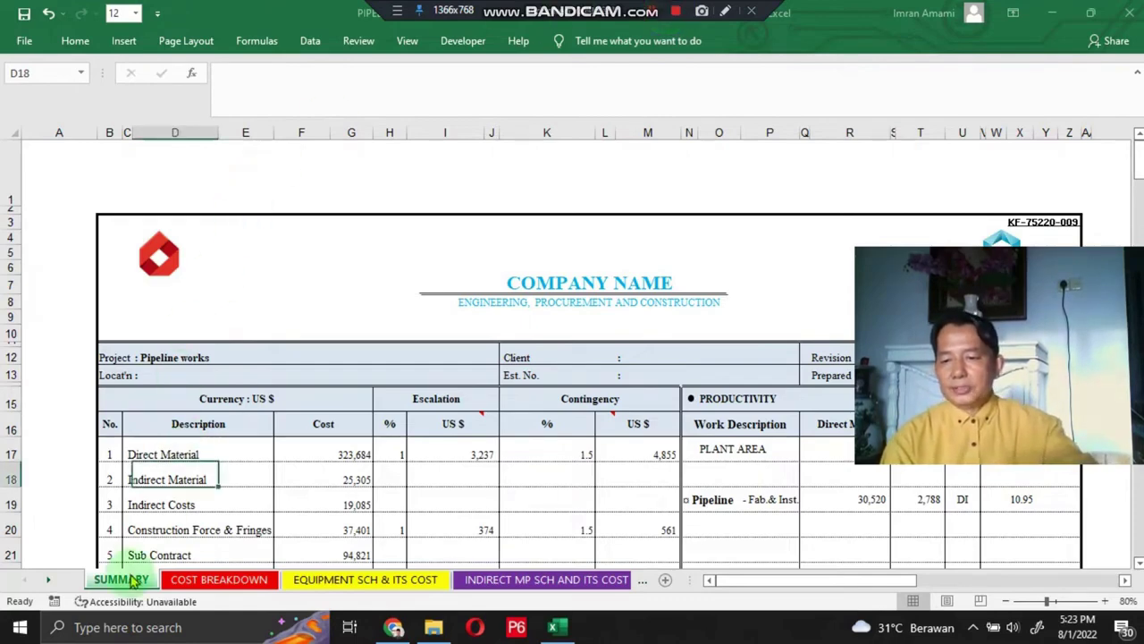
pyautogui.click(219, 581)
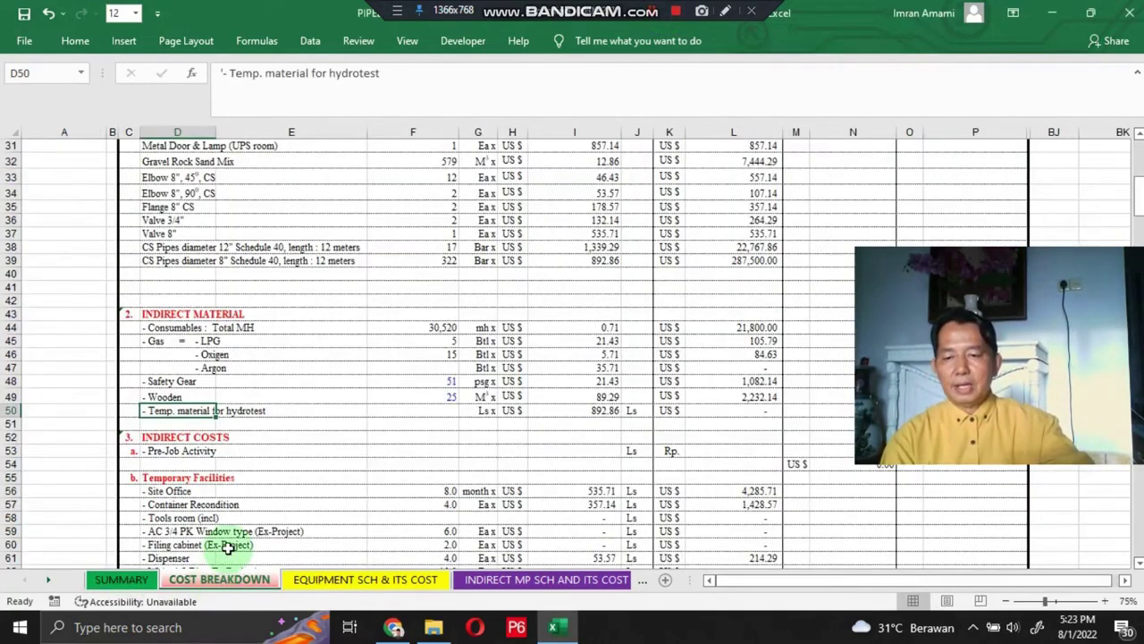
pyautogui.scroll(10, 228, 547)
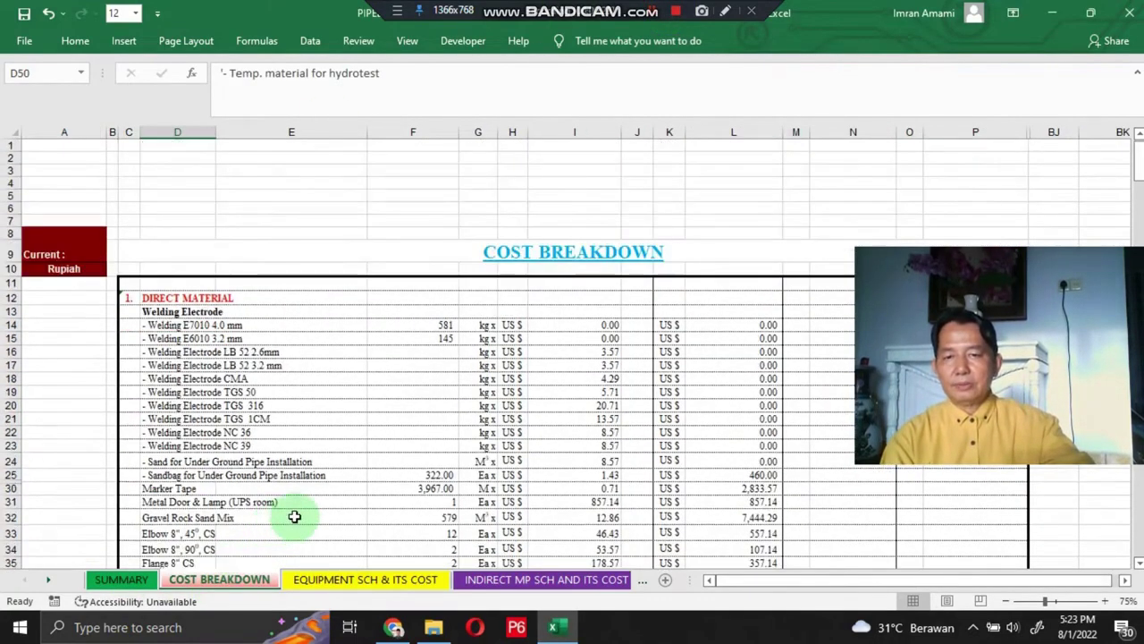
pyautogui.click(393, 581)
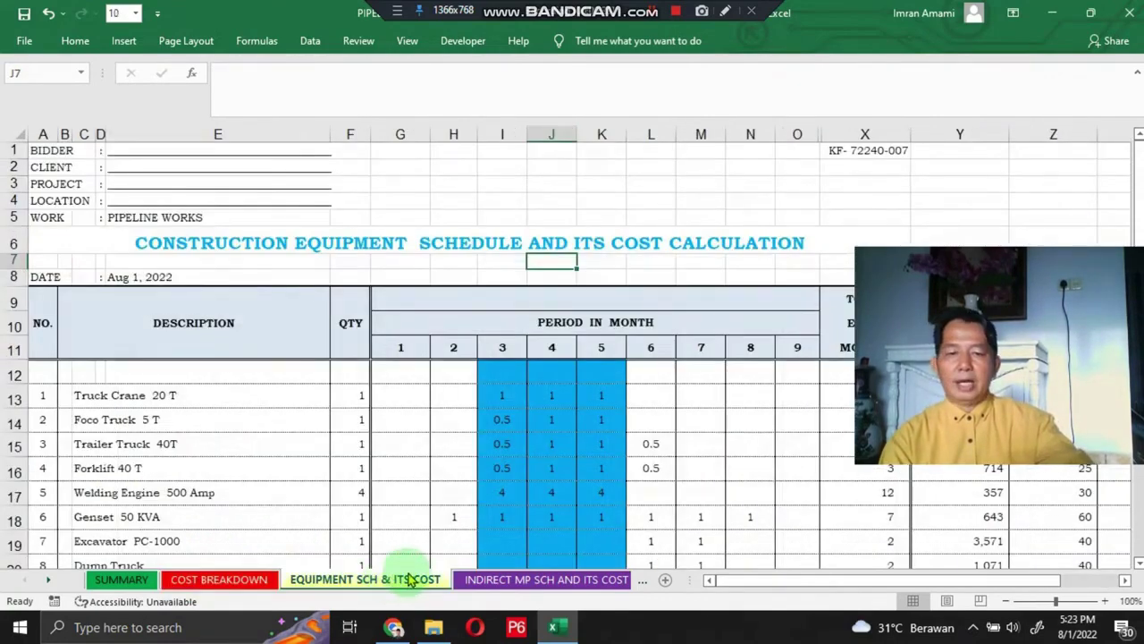
pyautogui.click(526, 579)
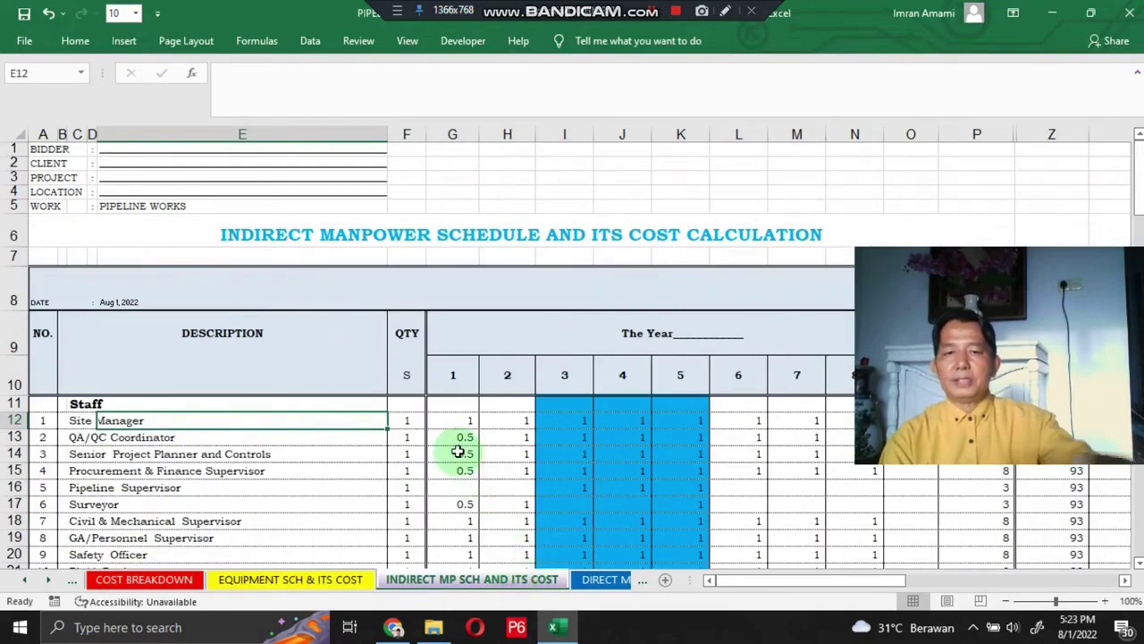
pyautogui.click(623, 578)
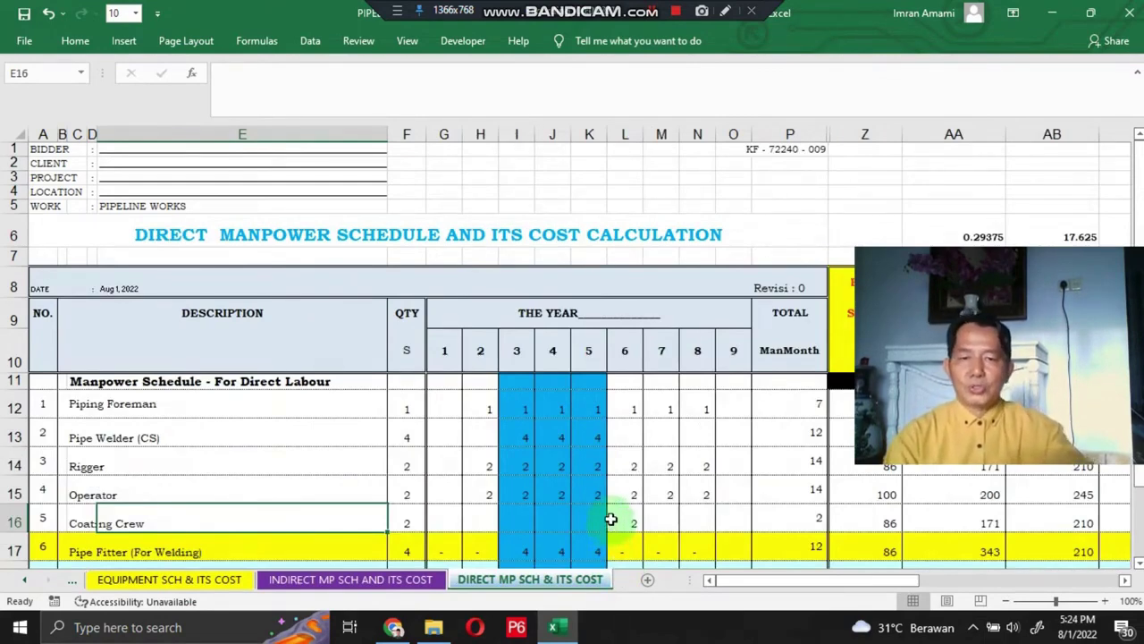
pyautogui.click(202, 581)
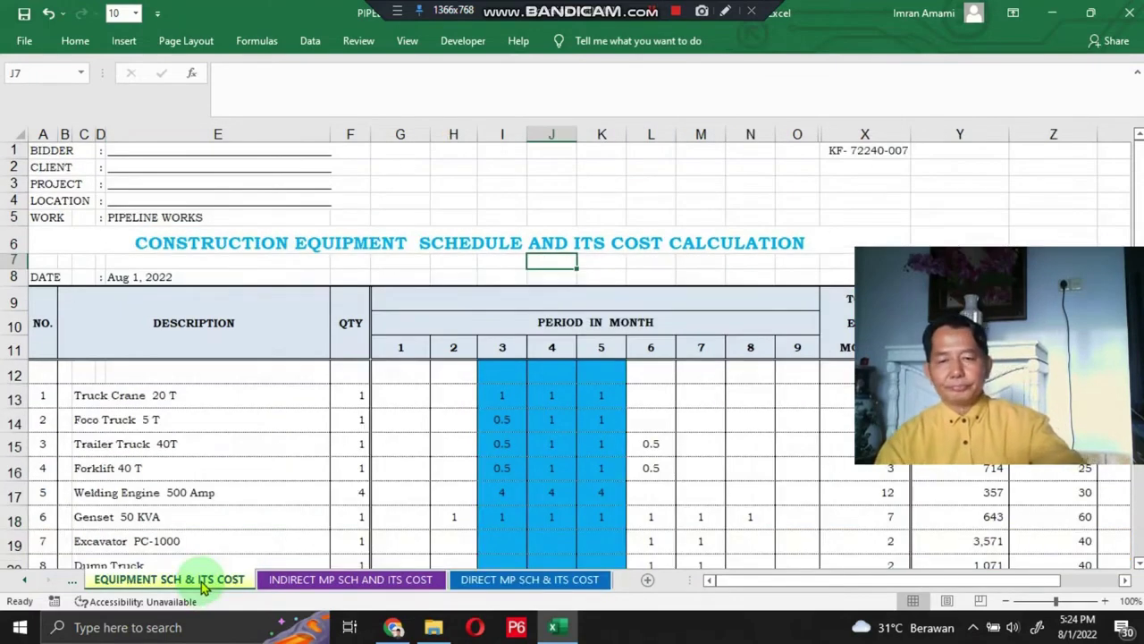
pyautogui.hotkey('ctrl', 'pageup')
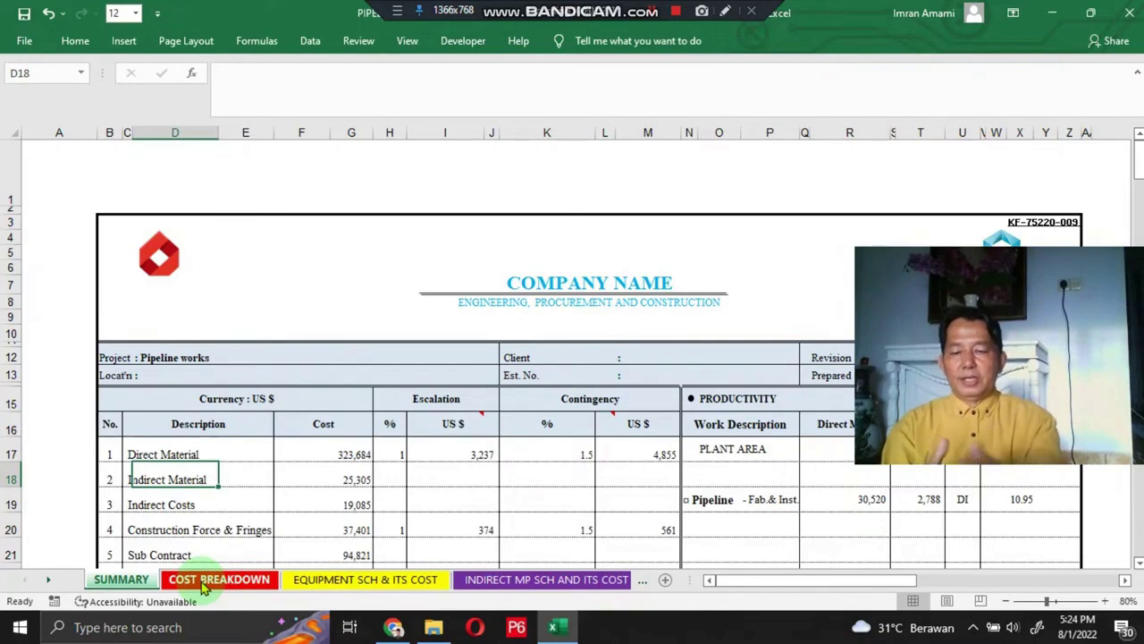
pyautogui.click(380, 581)
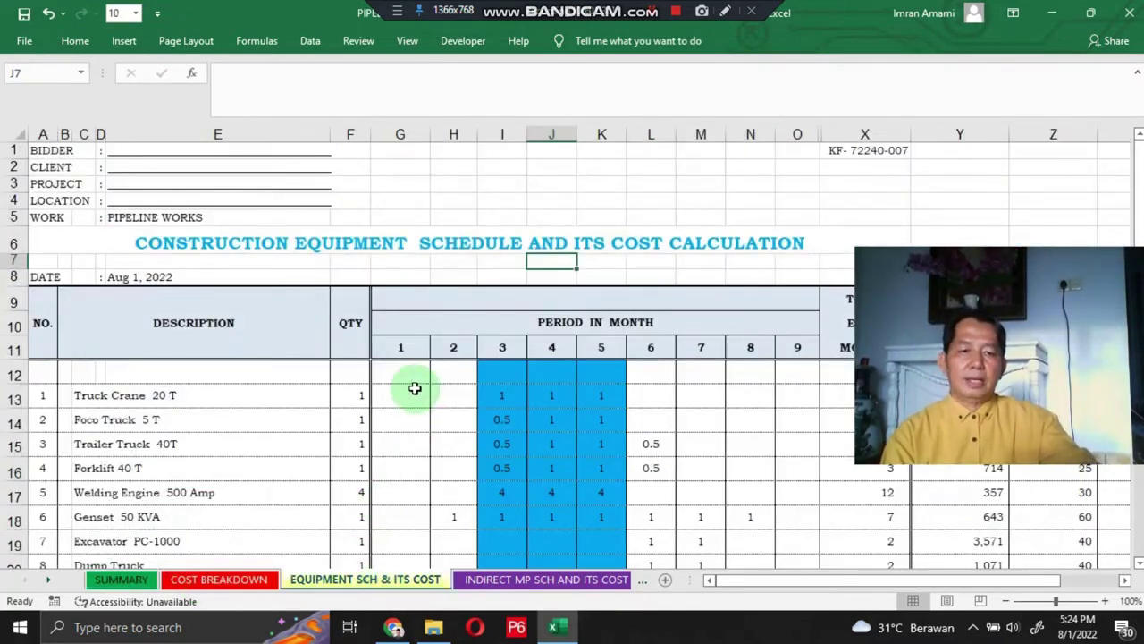
# - Examine the volume and direct manhours of the Pipeline Fab. & Inst. row in the SUMMARY sheet's productivity table
pyautogui.click(121, 579)
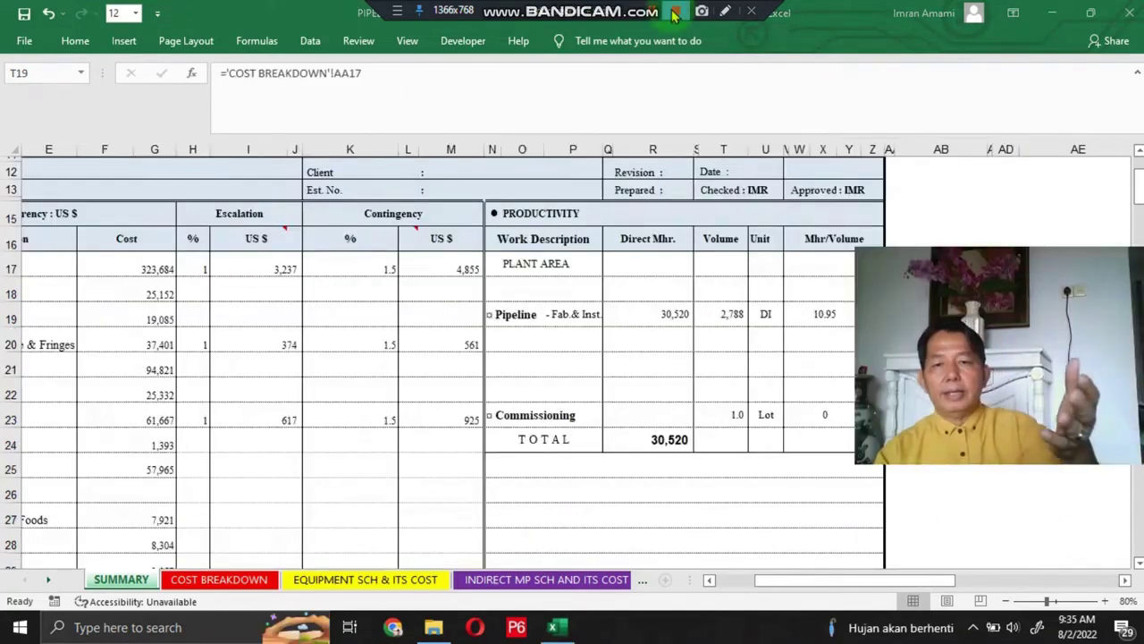
pyautogui.click(732, 313)
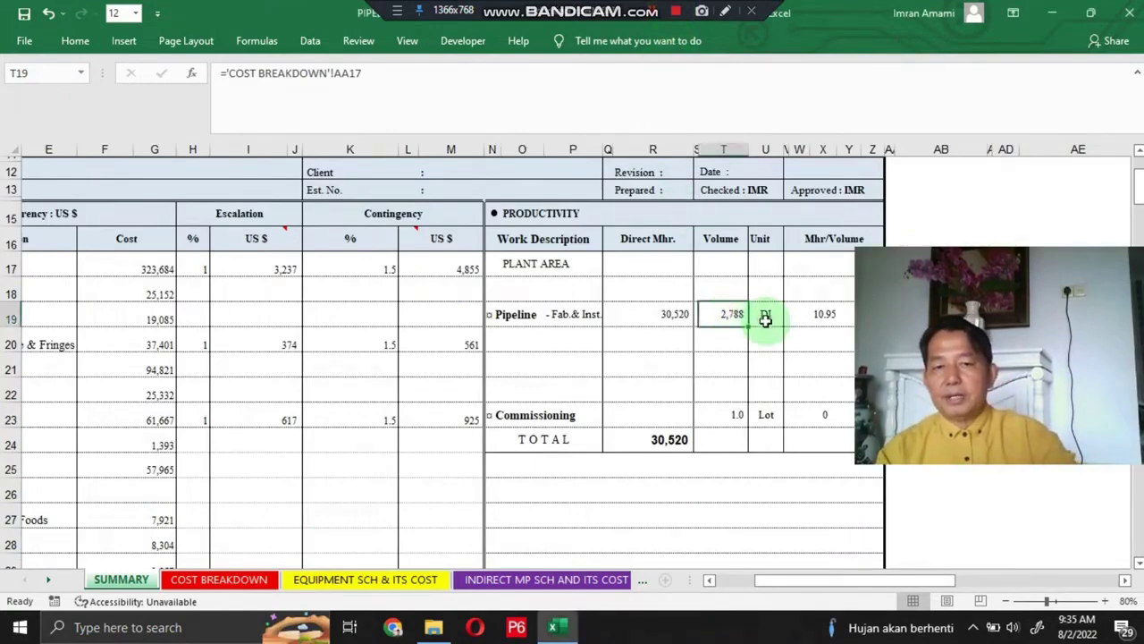
pyautogui.click(653, 313)
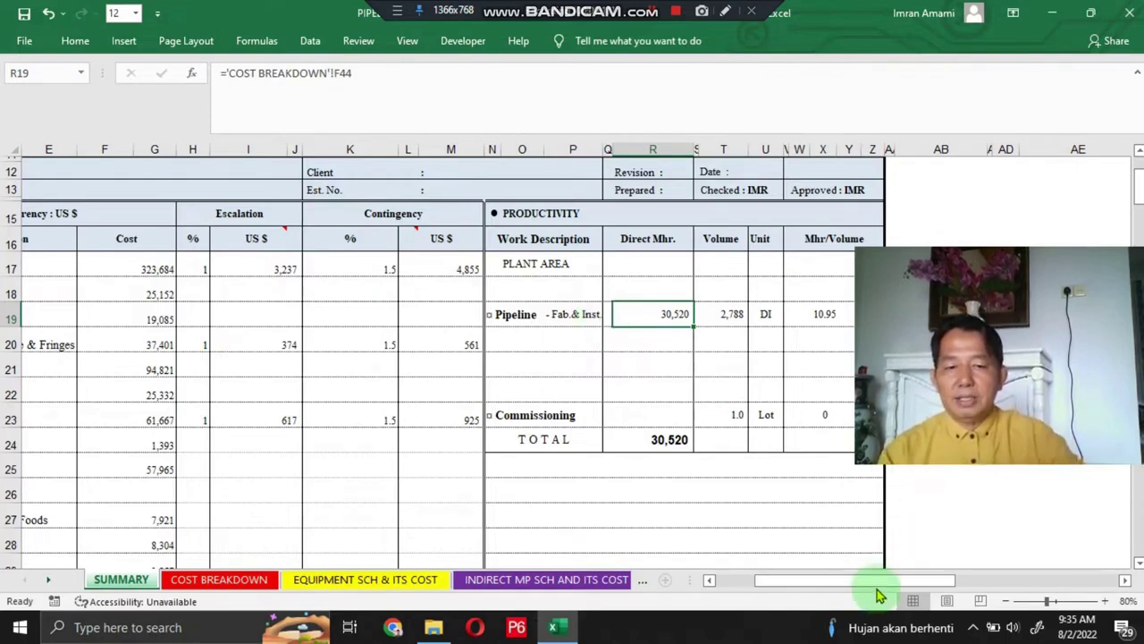
# - Check the formulas behind the Selling Price (SP) and Unit SP at the end of the SUMMARY sheet
pyautogui.moveTo(876, 586); pyautogui.dragTo(788, 584)
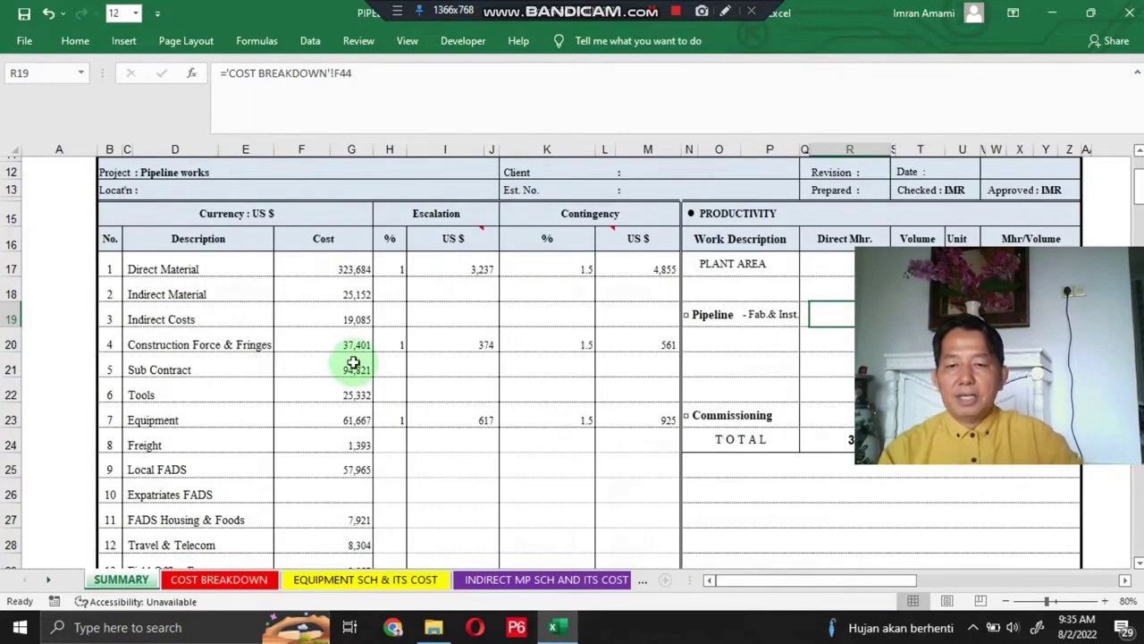
pyautogui.scroll(-8, 355, 365)
pyautogui.scroll(-2, 351, 359)
pyautogui.click(331, 296)
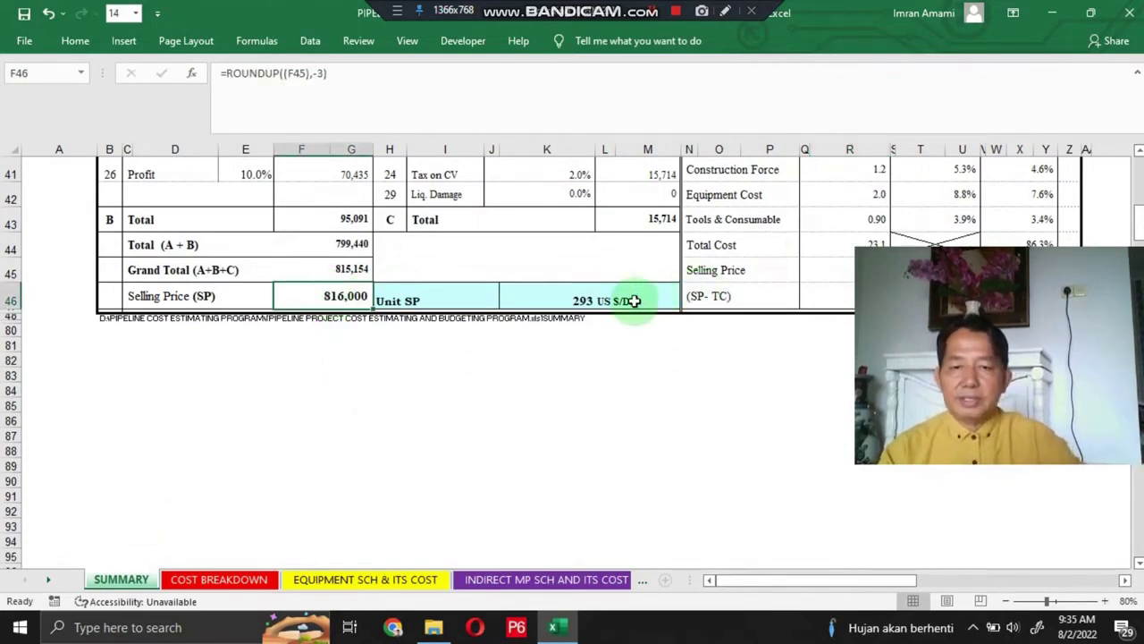
pyautogui.click(573, 301)
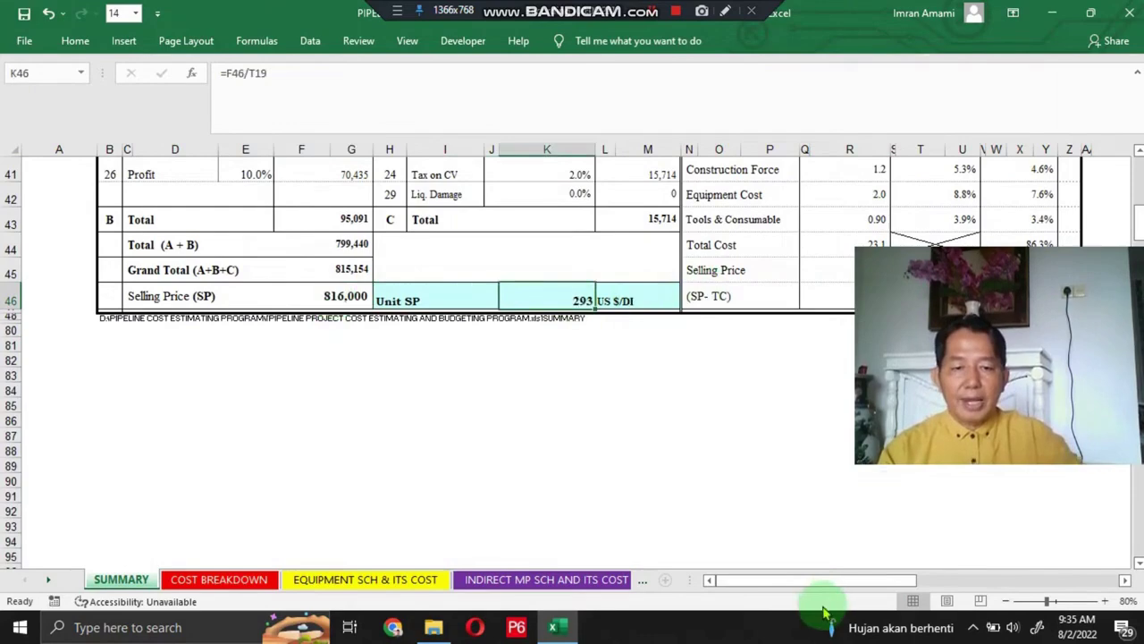
# - Examine the cost analysis table's % TC and % SP columns and its rows from Construction Force to (SP- TC)
pyautogui.moveTo(827, 590); pyautogui.dragTo(867, 585)
pyautogui.scroll(7, 744, 482)
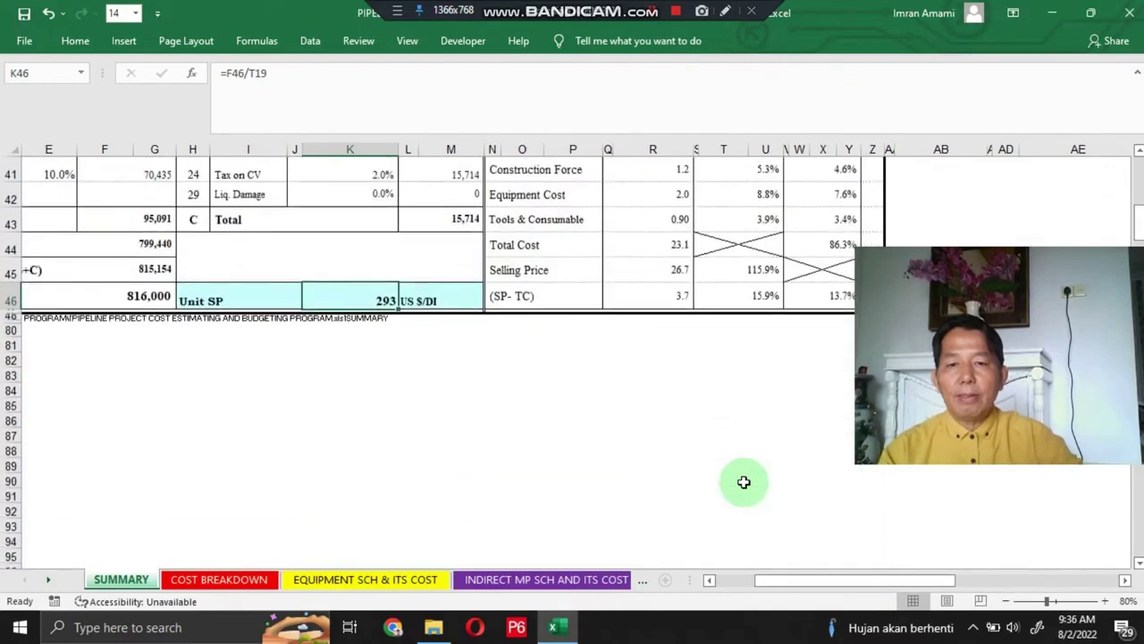
pyautogui.scroll(-3, 744, 482)
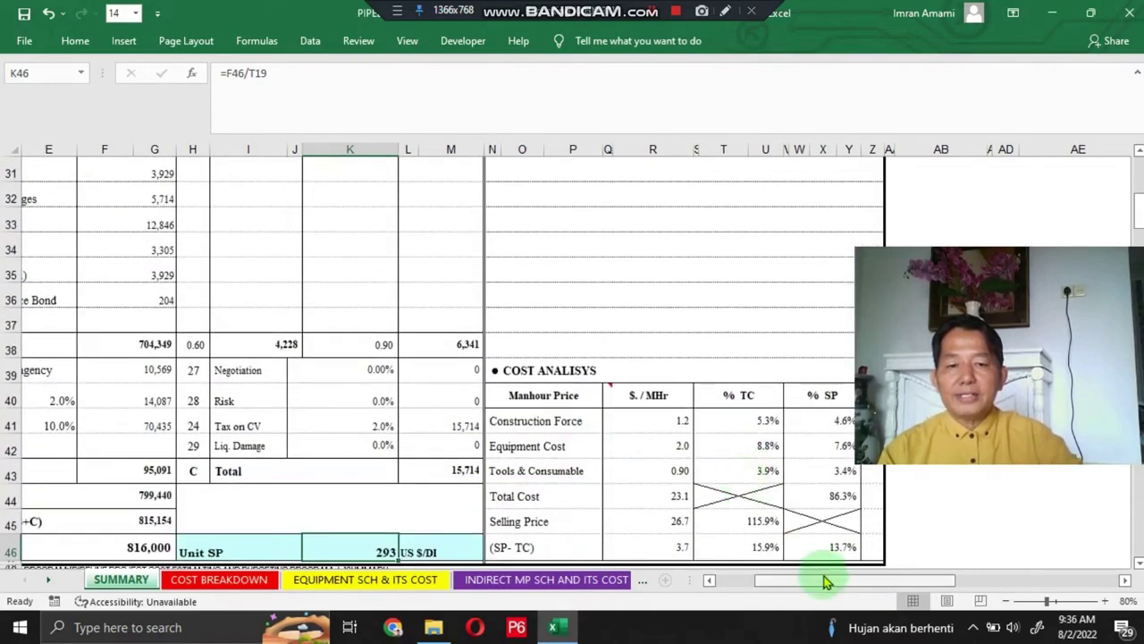
pyautogui.moveTo(827, 582); pyautogui.dragTo(836, 585)
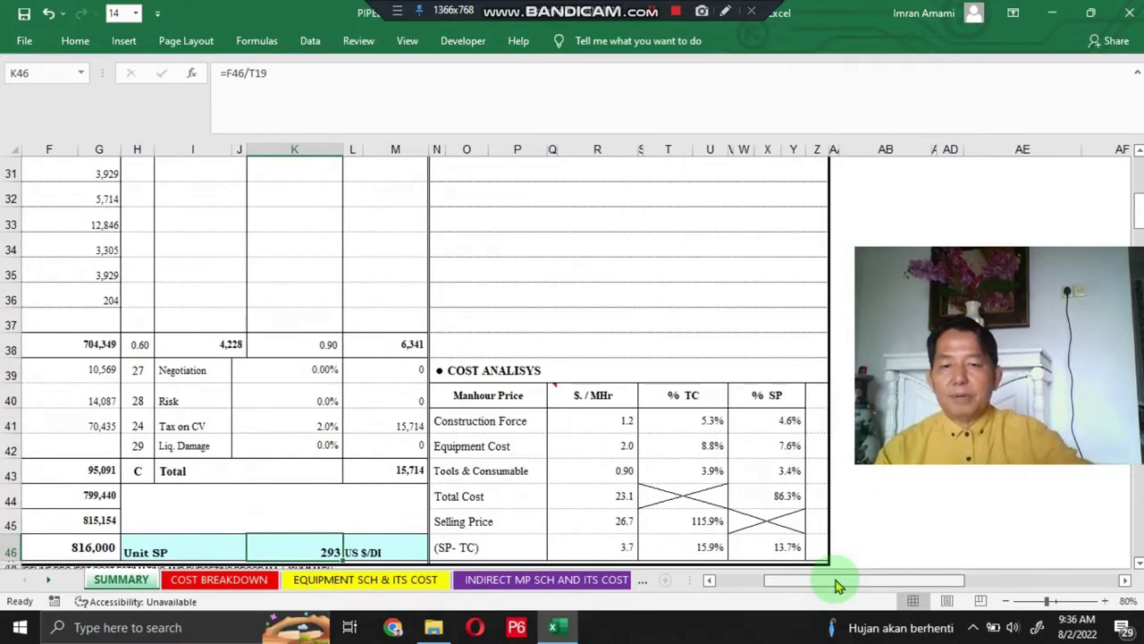
pyautogui.click(684, 397)
pyautogui.click(772, 396)
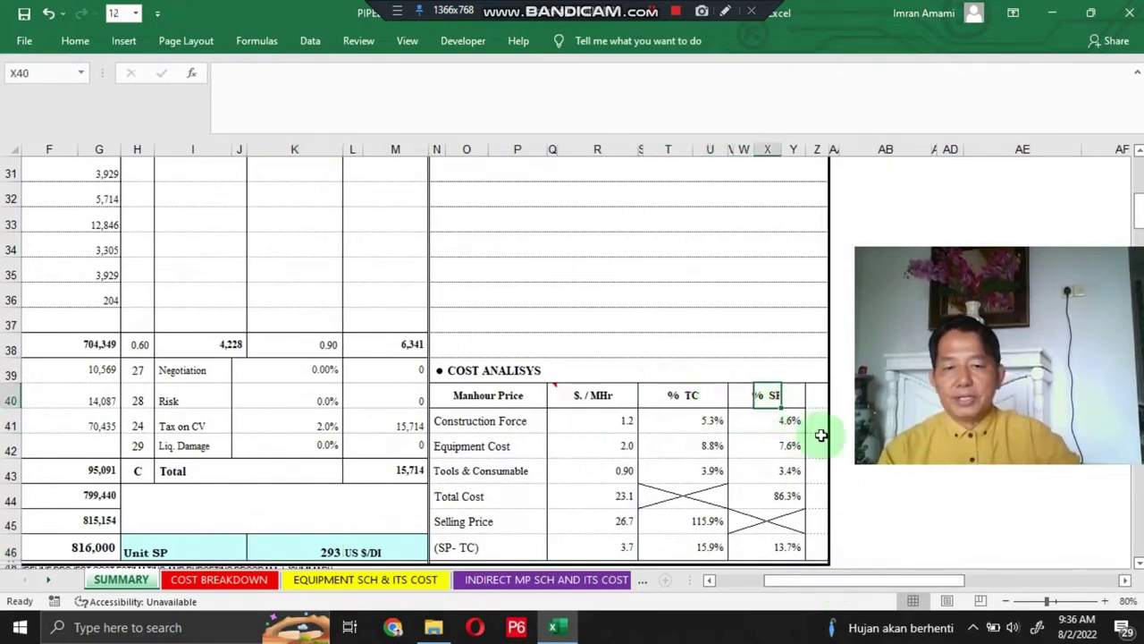
pyautogui.click(439, 422)
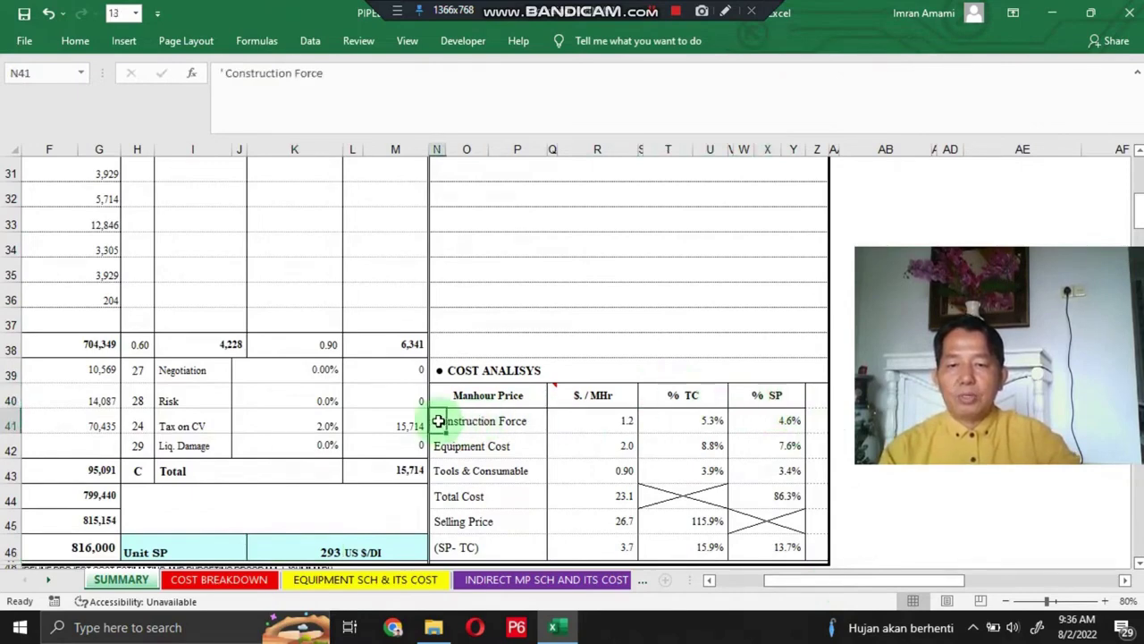
pyautogui.click(452, 470)
pyautogui.click(439, 492)
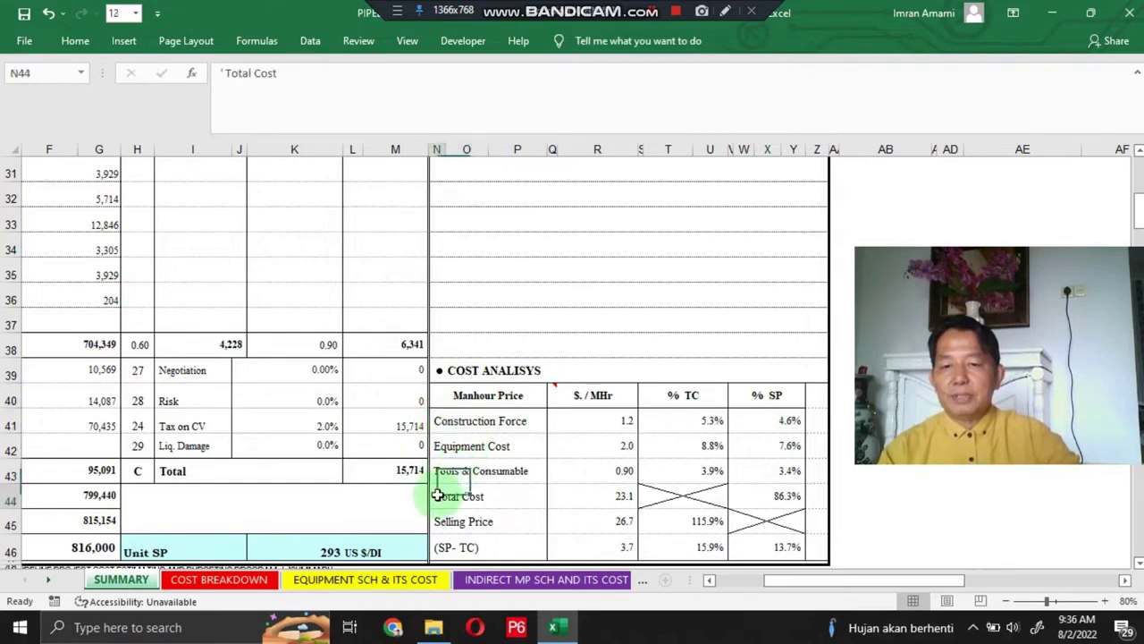
pyautogui.click(449, 526)
pyautogui.click(450, 540)
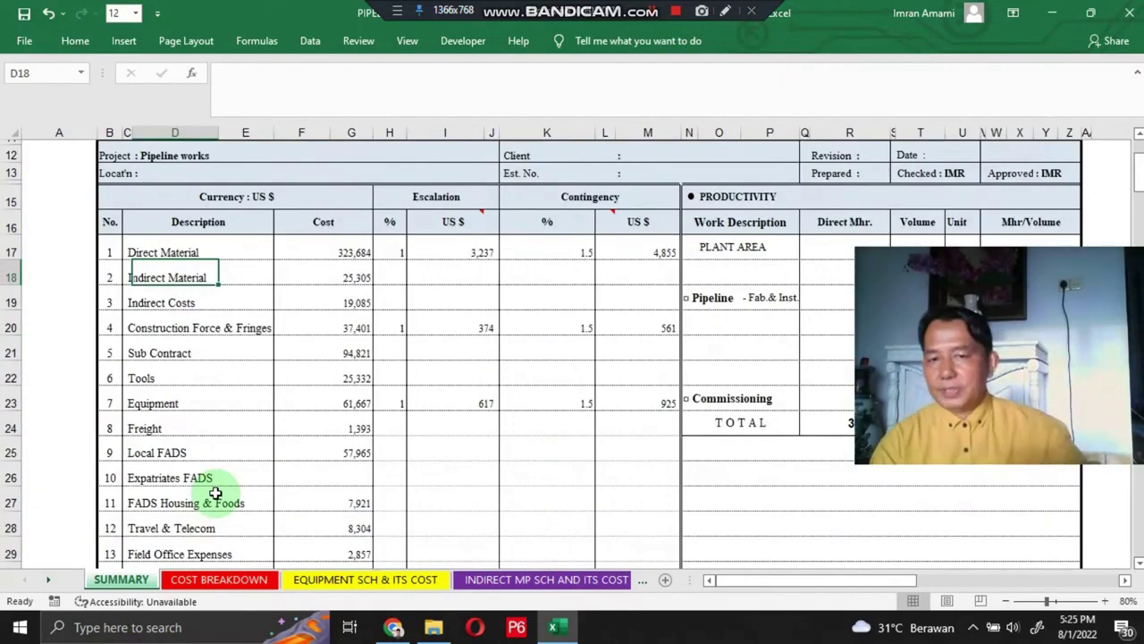
# - Review the SUMMARY cost descriptions row by row from Direct Material through Travel & Telecom
pyautogui.scroll(3, 217, 438)
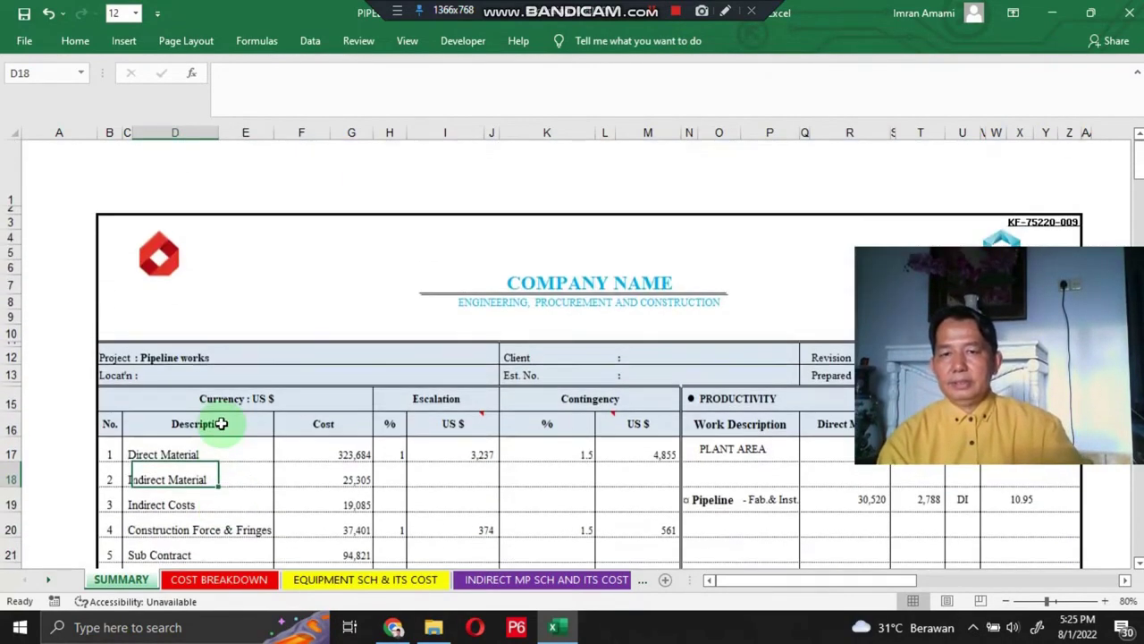
pyautogui.scroll(-3, 221, 424)
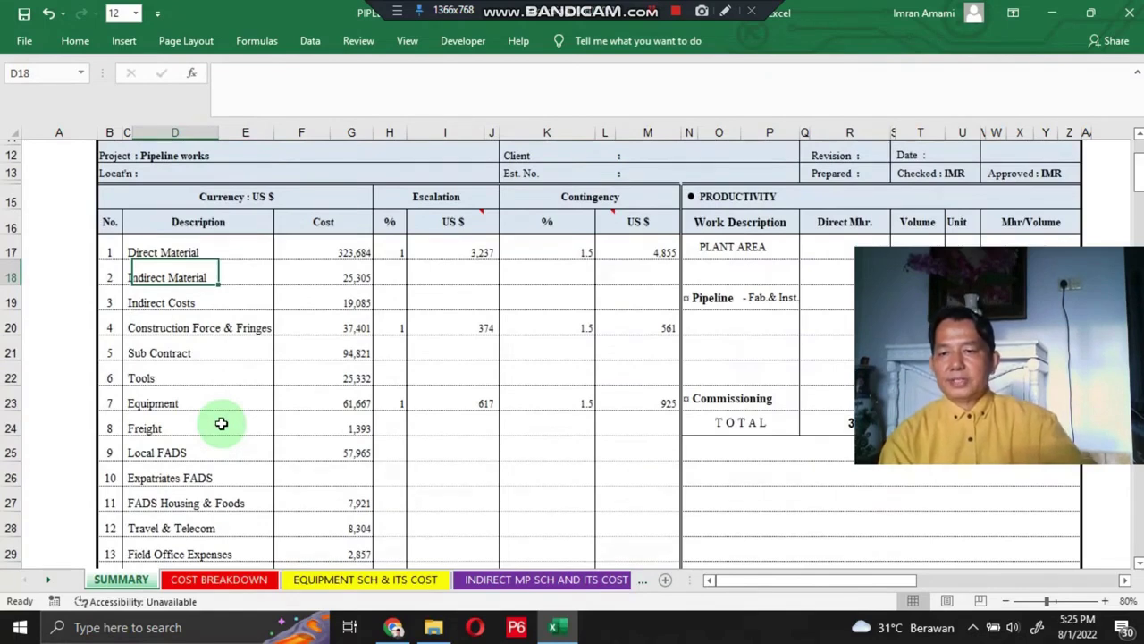
pyautogui.press('Up')
pyautogui.press('Down')
pyautogui.press('Down')
pyautogui.press('Down')
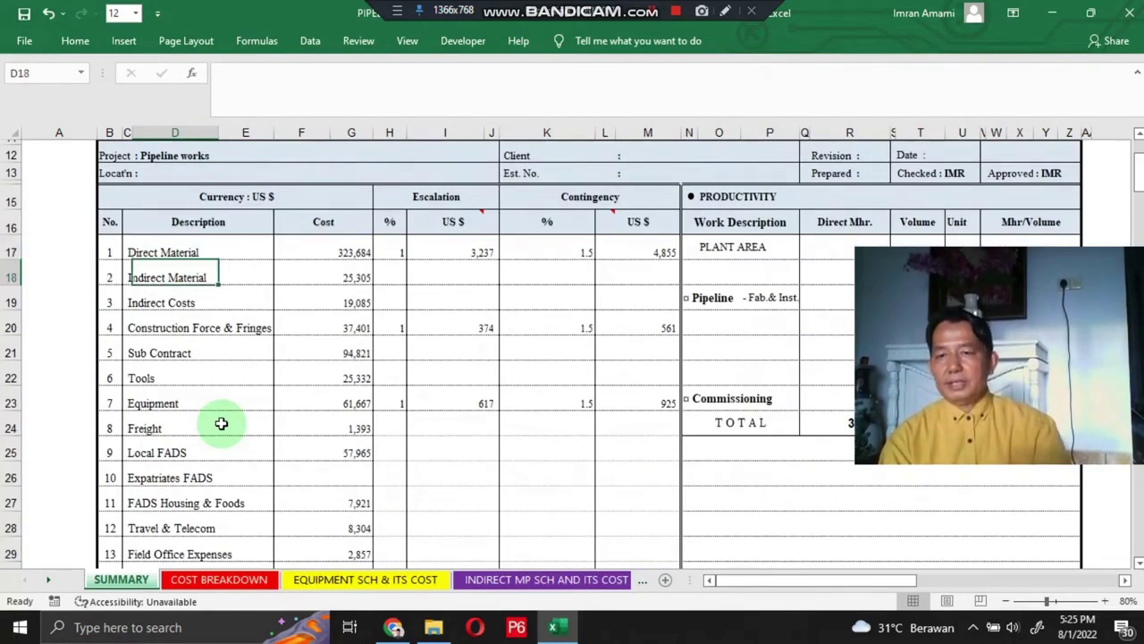
pyautogui.press('Down')
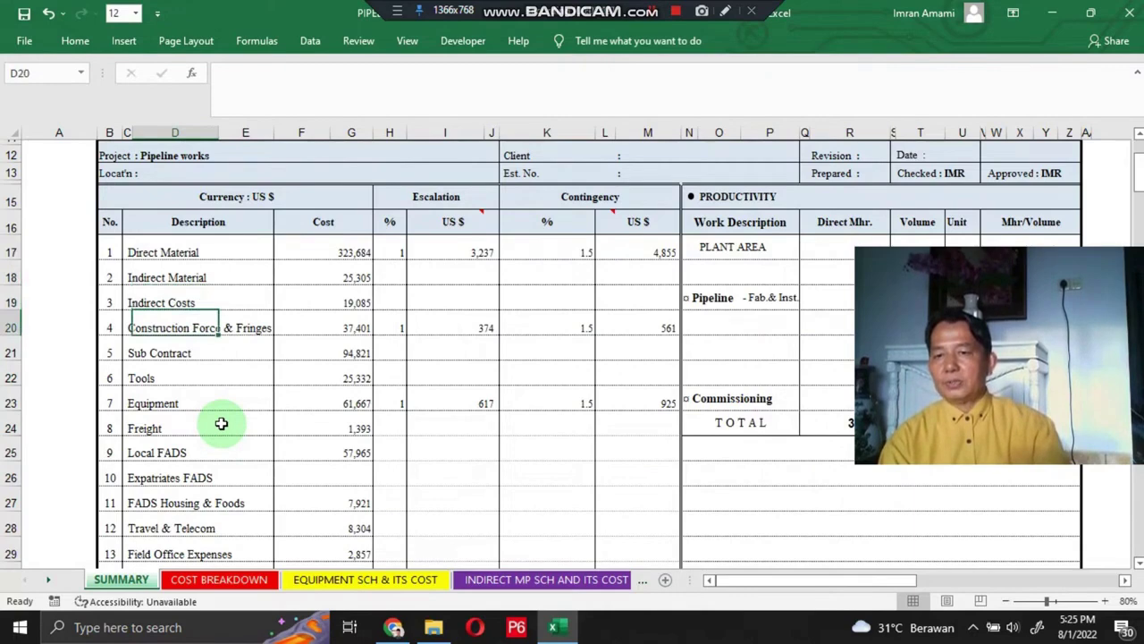
pyautogui.press('Down')
pyautogui.press('Down')
pyautogui.press('Down')
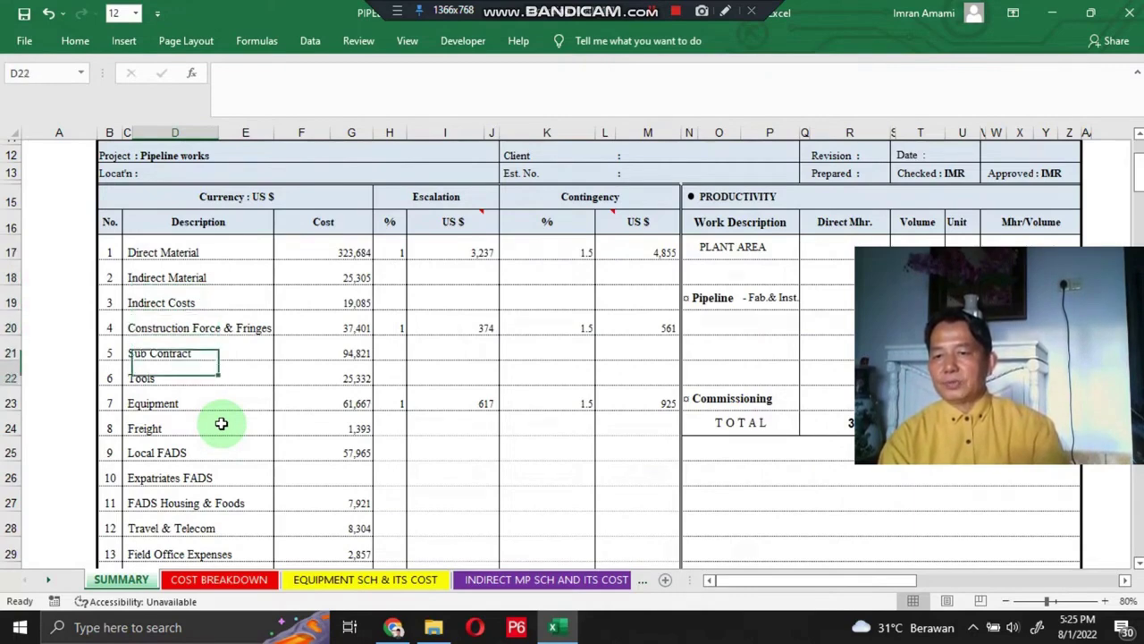
pyautogui.press('Down')
pyautogui.press('Down')
pyautogui.press('Down')
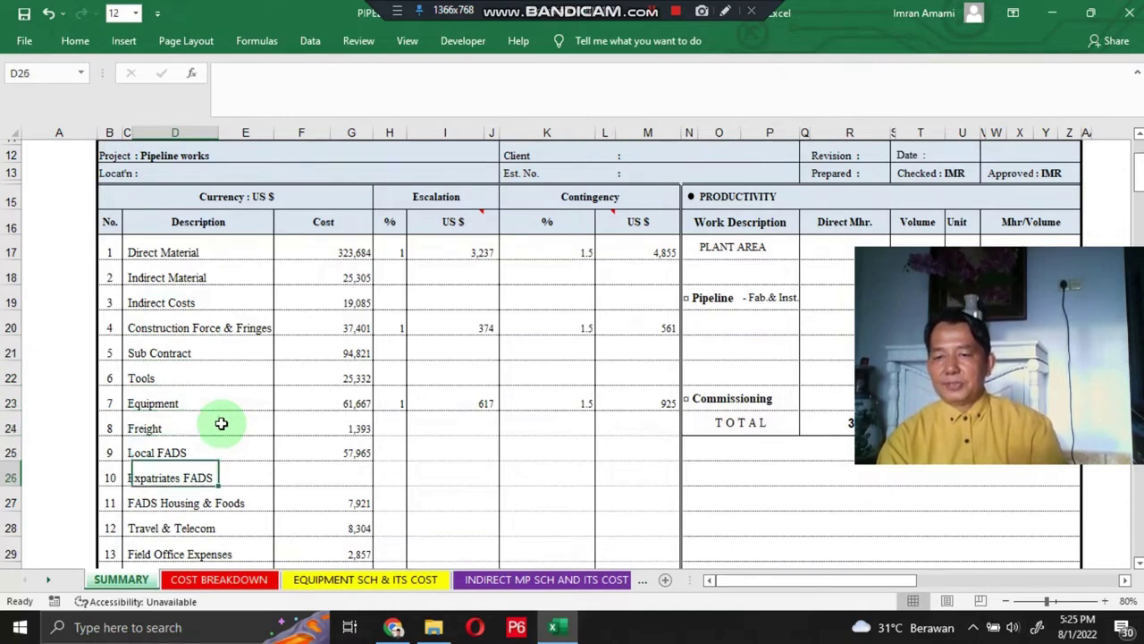
pyautogui.press('Down')
pyautogui.press('Down')
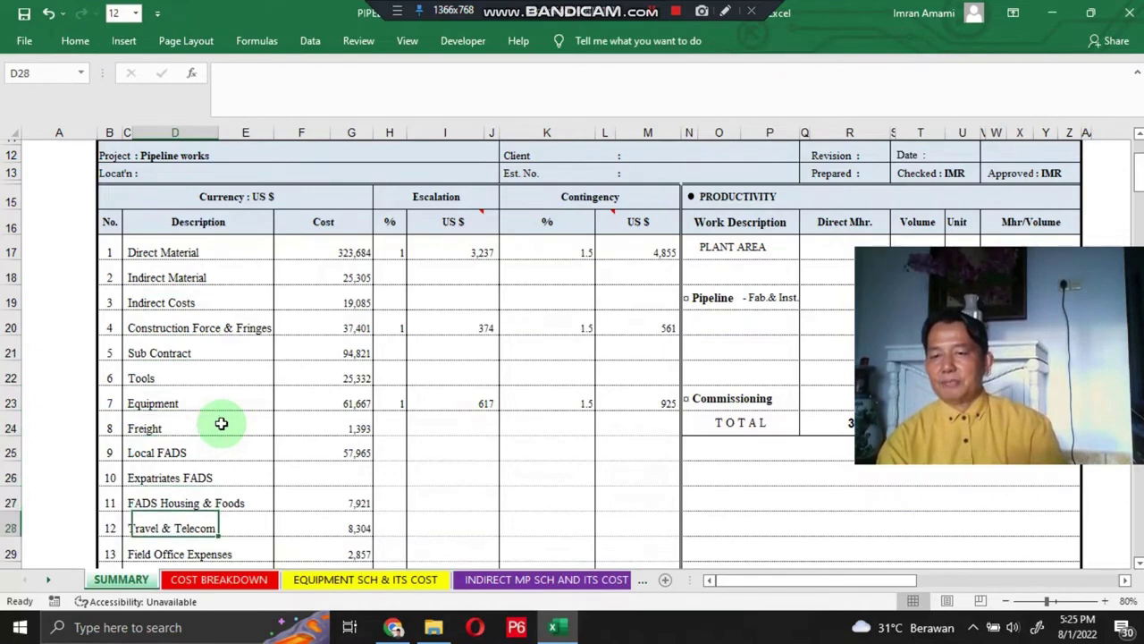
# - Review the remaining SUMMARY cost descriptions from Field Office Expenses through Proposal Cost
pyautogui.press('Down')
pyautogui.press('Down')
pyautogui.press('Down')
pyautogui.press('Down')
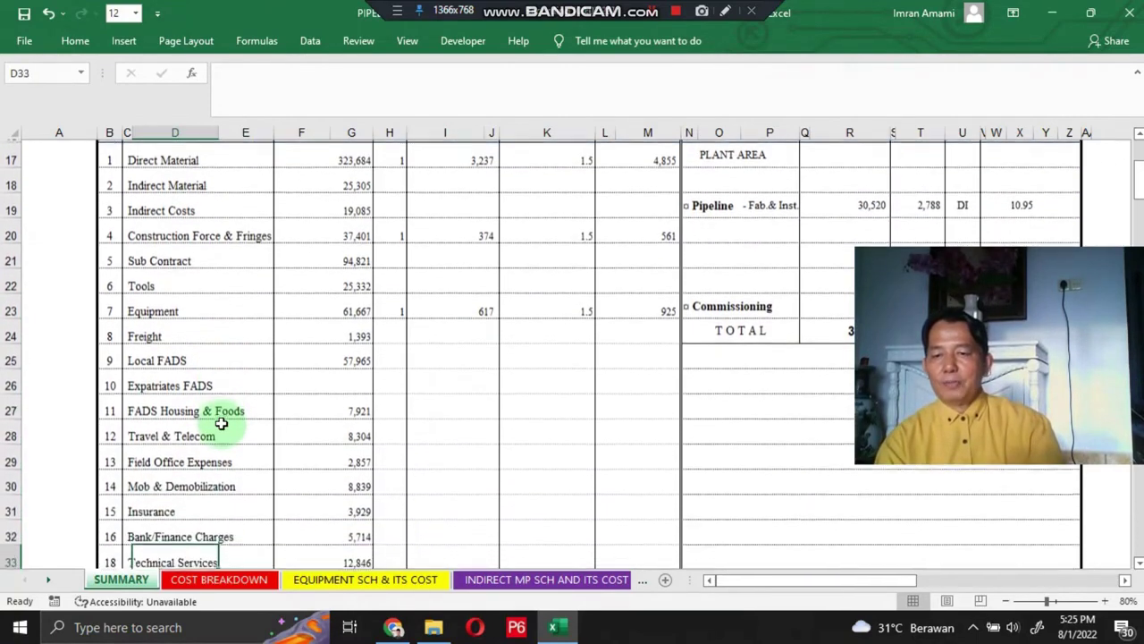
pyautogui.press('Up')
pyautogui.press('Up')
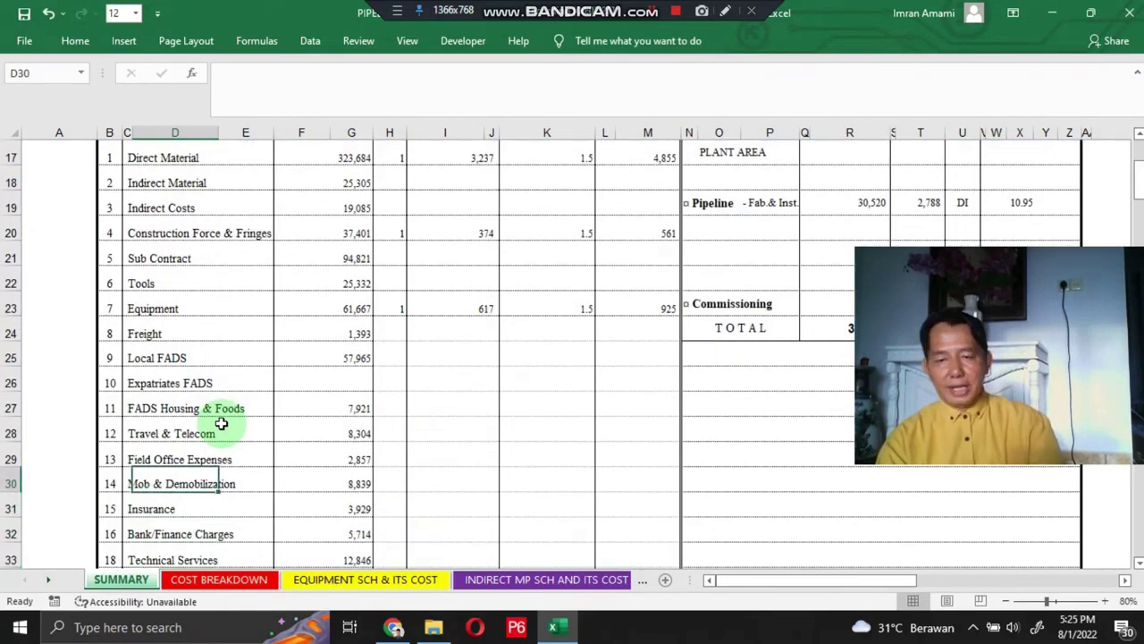
pyautogui.press('Down')
pyautogui.press('Down')
pyautogui.press('Down')
pyautogui.press('Down')
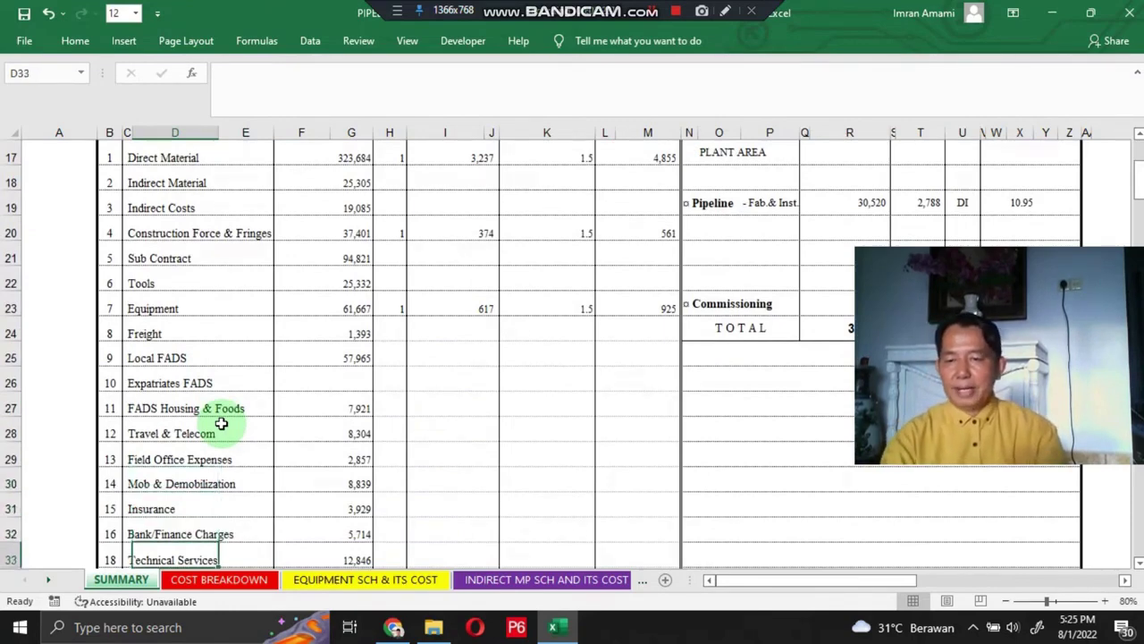
pyautogui.press('Down')
pyautogui.press('Up')
pyautogui.press('Up')
pyautogui.press('Down')
pyautogui.press('Down')
pyautogui.press('Down')
pyautogui.press('Down')
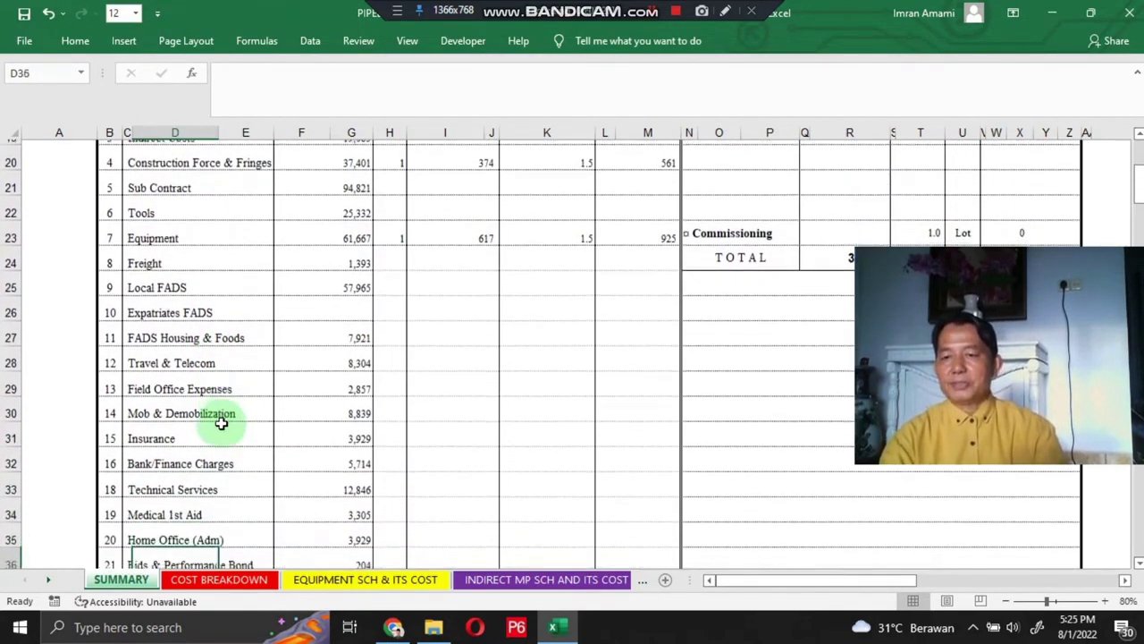
pyautogui.press('Up')
pyautogui.press('Up')
pyautogui.press('Up')
pyautogui.press('Down')
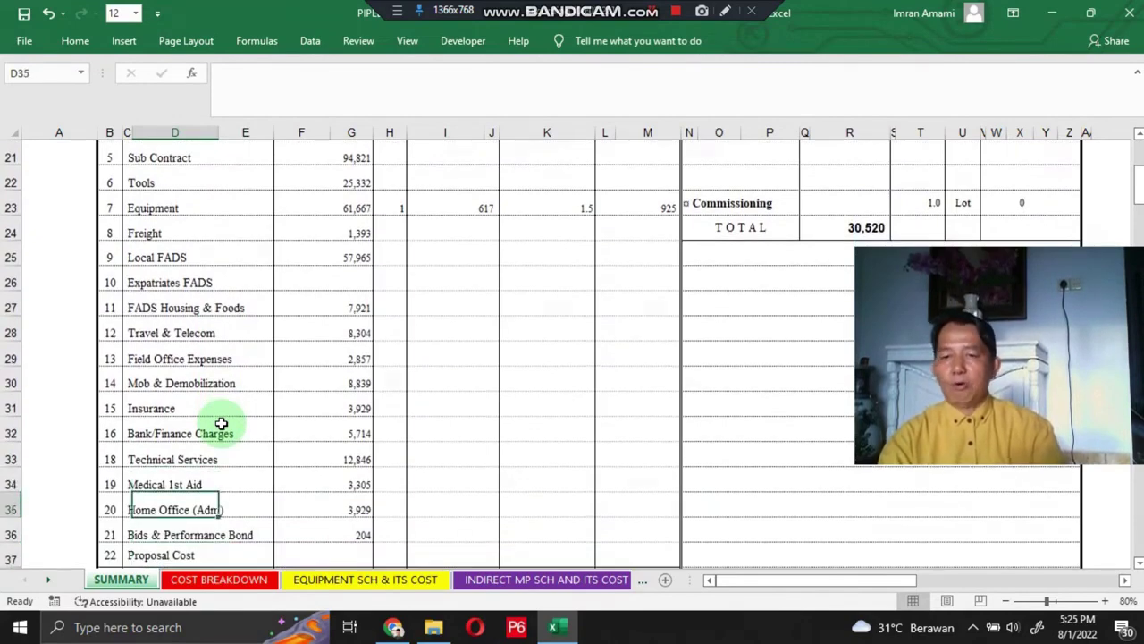
pyautogui.press('Down')
pyautogui.press('Down')
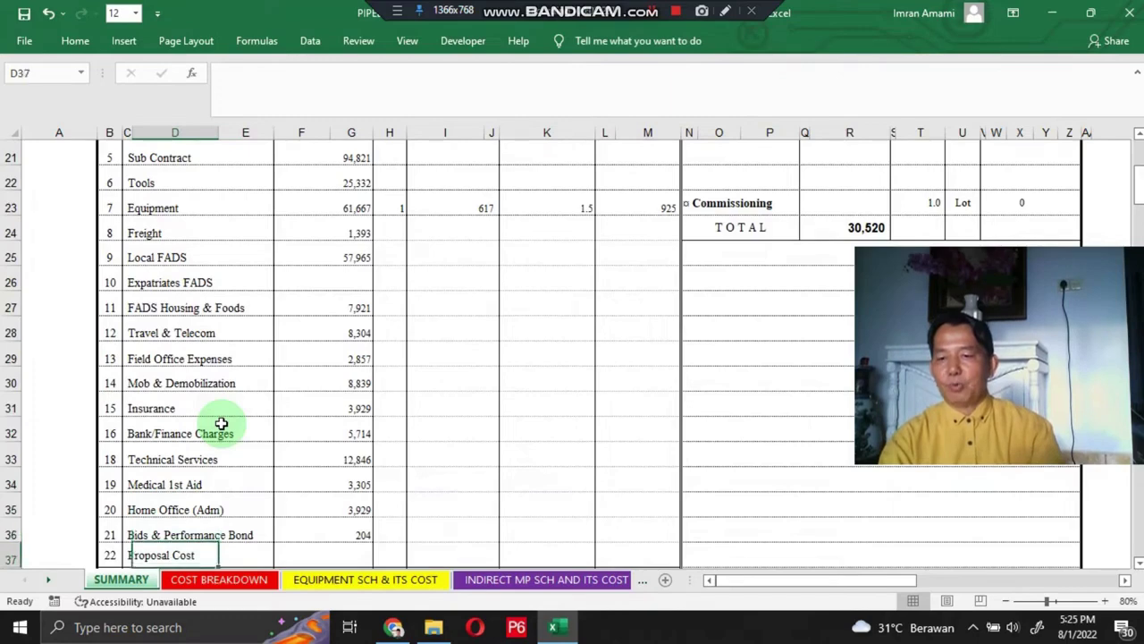
# - Review the SUMMARY rows below Proposal Cost: Total Cost (TC), Escalation + Contingency, Overhead and Profit
pyautogui.press('Down')
pyautogui.press('Down')
pyautogui.press('Up')
pyautogui.press('Up')
pyautogui.press('Down')
pyautogui.press('Down')
pyautogui.press('Down')
pyautogui.press('Down')
pyautogui.press('Down')
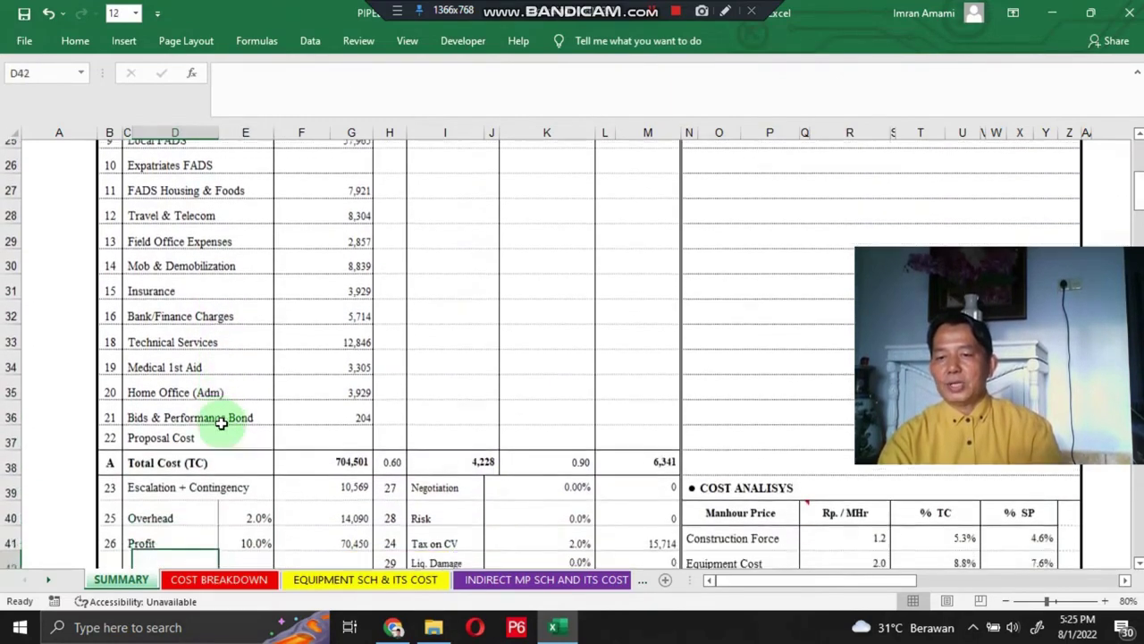
pyautogui.press('Up')
pyautogui.press('Up')
pyautogui.press('Up')
pyautogui.press('Down')
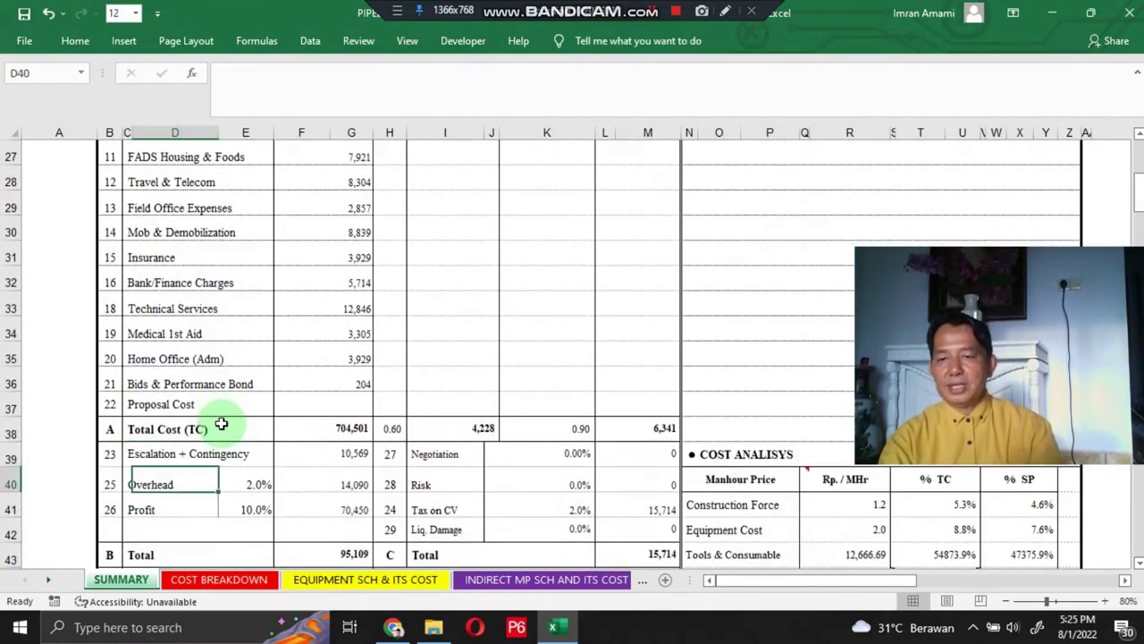
pyautogui.press('Down')
# - Review the SUMMARY add-on items Negotiation, Risk, Tax on CV and Liq. Damage
pyautogui.press('Right')
pyautogui.press('Right')
pyautogui.press('Right')
pyautogui.press('Right')
pyautogui.press('Up')
pyautogui.press('Up')
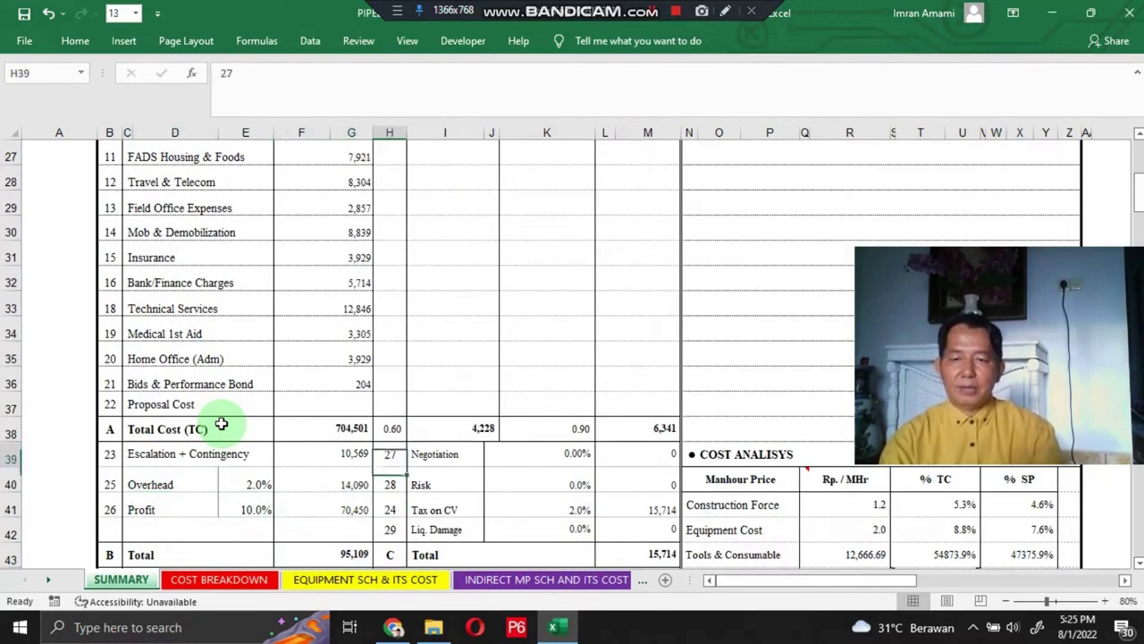
pyautogui.press('Up')
pyautogui.press('Right')
pyautogui.press('Down')
pyautogui.press('Down')
pyautogui.press('Down')
pyautogui.press('Up')
pyautogui.press('Up')
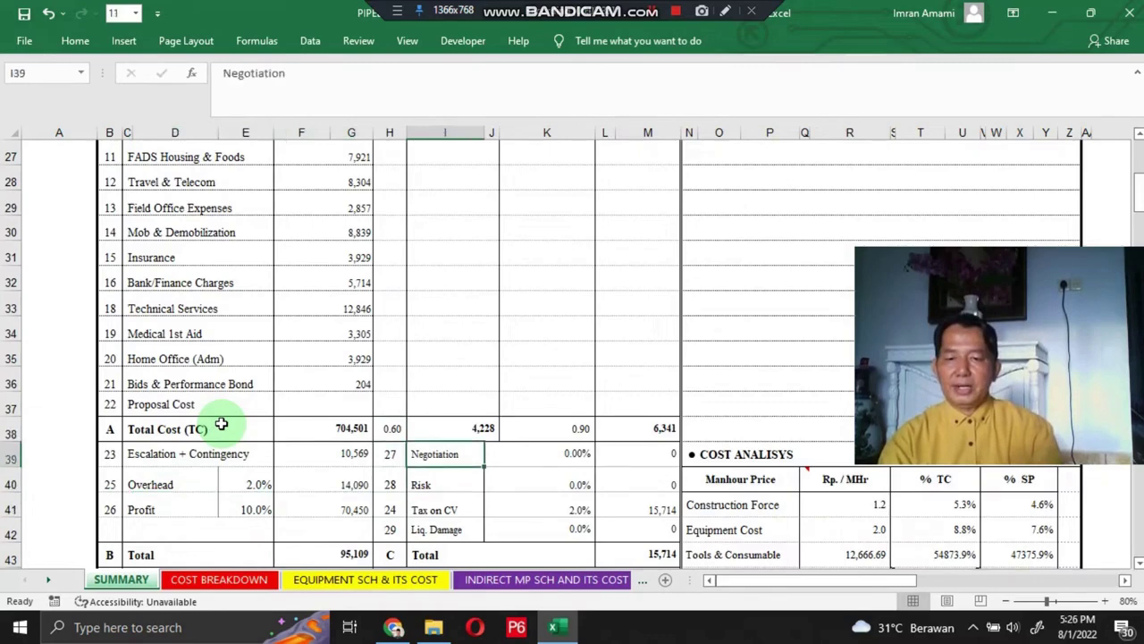
pyautogui.press('Down')
pyautogui.press('Down')
pyautogui.press('Down')
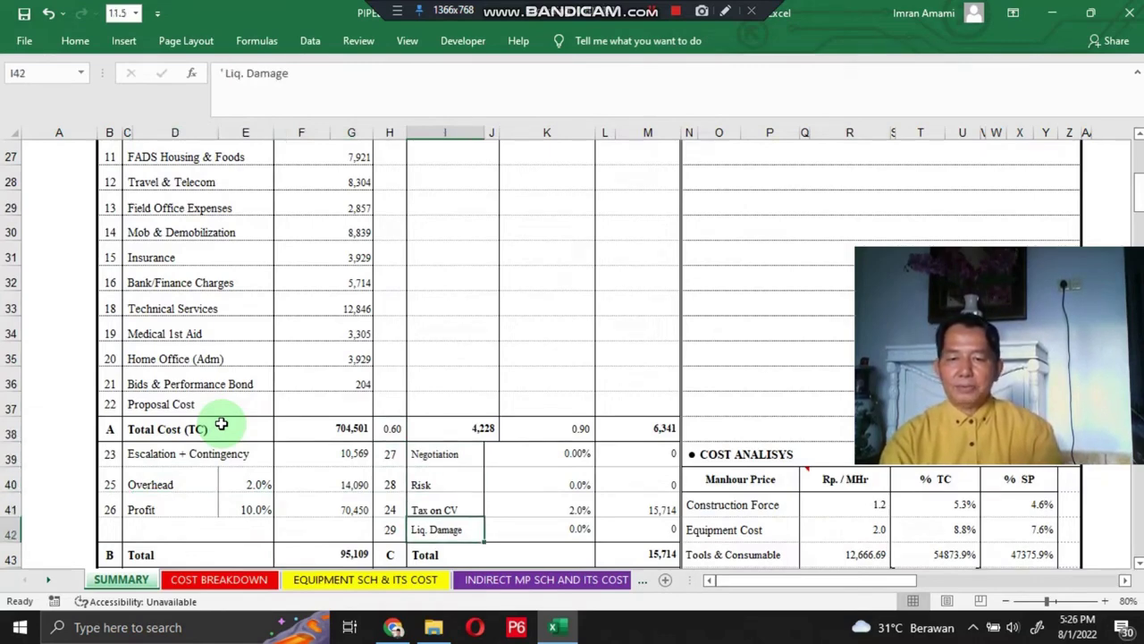
# - Return to the company heading and project details at the start of the SUMMARY sheet
pyautogui.press('Up')
pyautogui.press('Up')
pyautogui.press('Up')
pyautogui.press('Up')
pyautogui.press('Up')
pyautogui.press('Up')
pyautogui.press('Up')
pyautogui.press('Up')
pyautogui.press('Up')
pyautogui.press('Up')
pyautogui.press('Up')
pyautogui.press('Up')
pyautogui.press('Up')
pyautogui.press('Up')
pyautogui.press('Up')
pyautogui.press('Up')
pyautogui.press('Up')
pyautogui.press('Up')
pyautogui.press('Up')
pyautogui.press('Up')
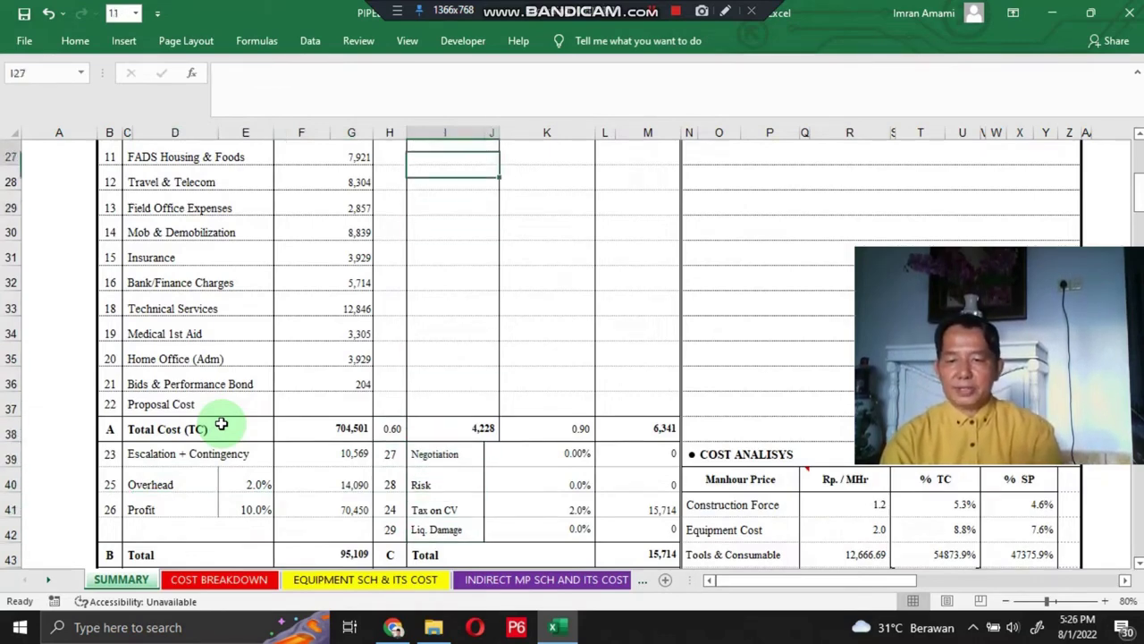
pyautogui.press('Up')
pyautogui.press('Up')
pyautogui.press('Up')
pyautogui.press('Up')
pyautogui.press('Up')
pyautogui.press('Up')
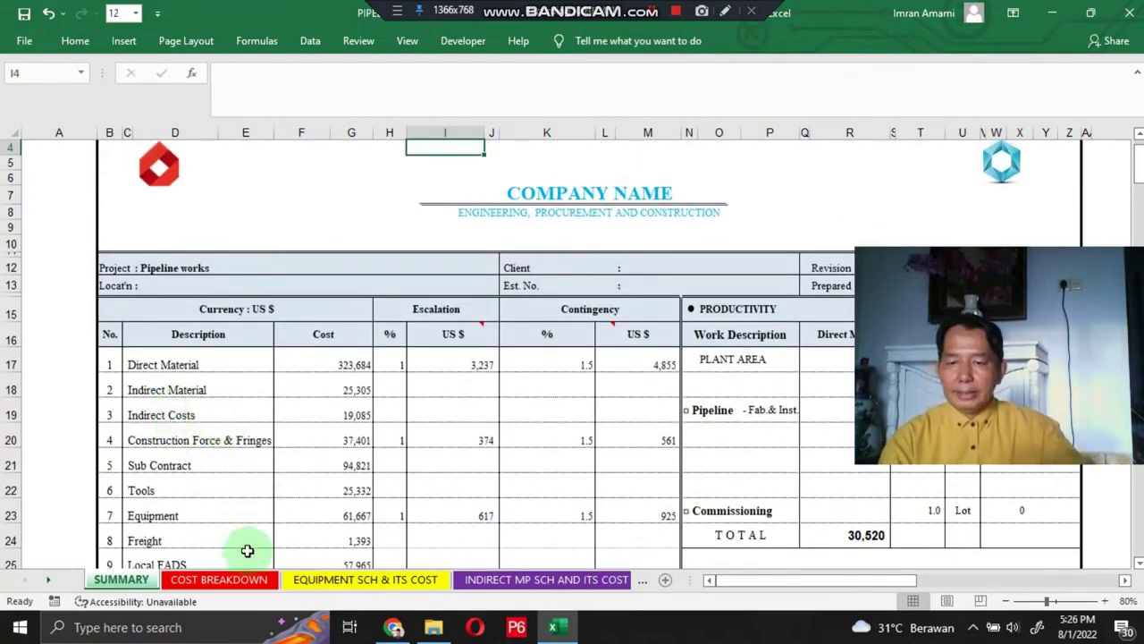
# - Look through the COST BREAKDOWN sheet's Direct Material, Indirect Material and Indirect Costs sections, comparing with the SUMMARY sheet
pyautogui.click(228, 579)
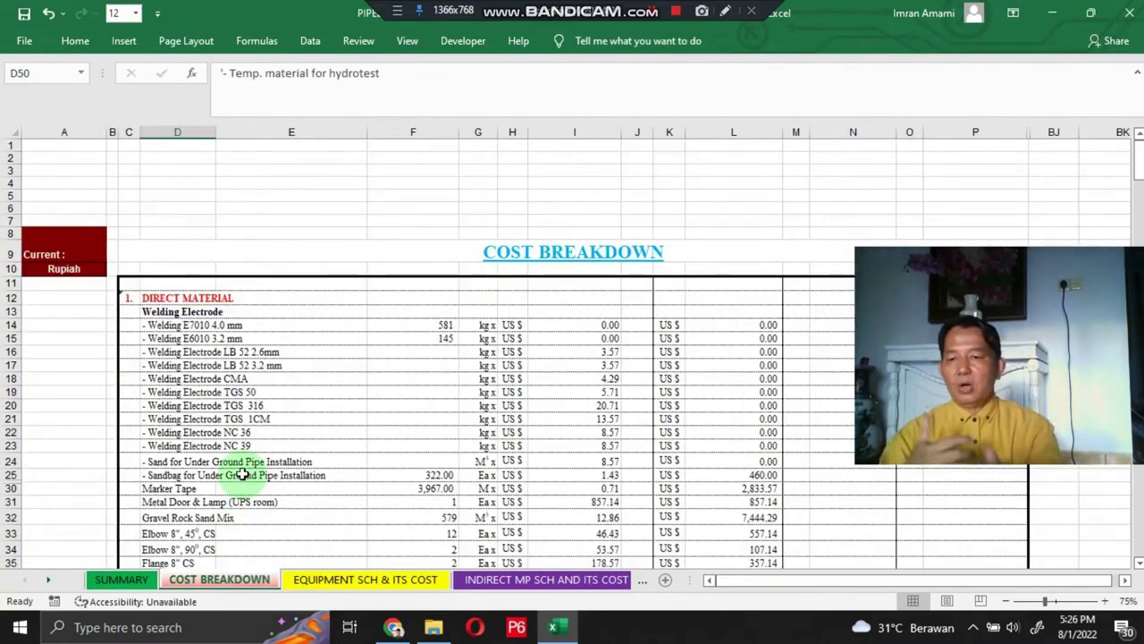
pyautogui.click(114, 581)
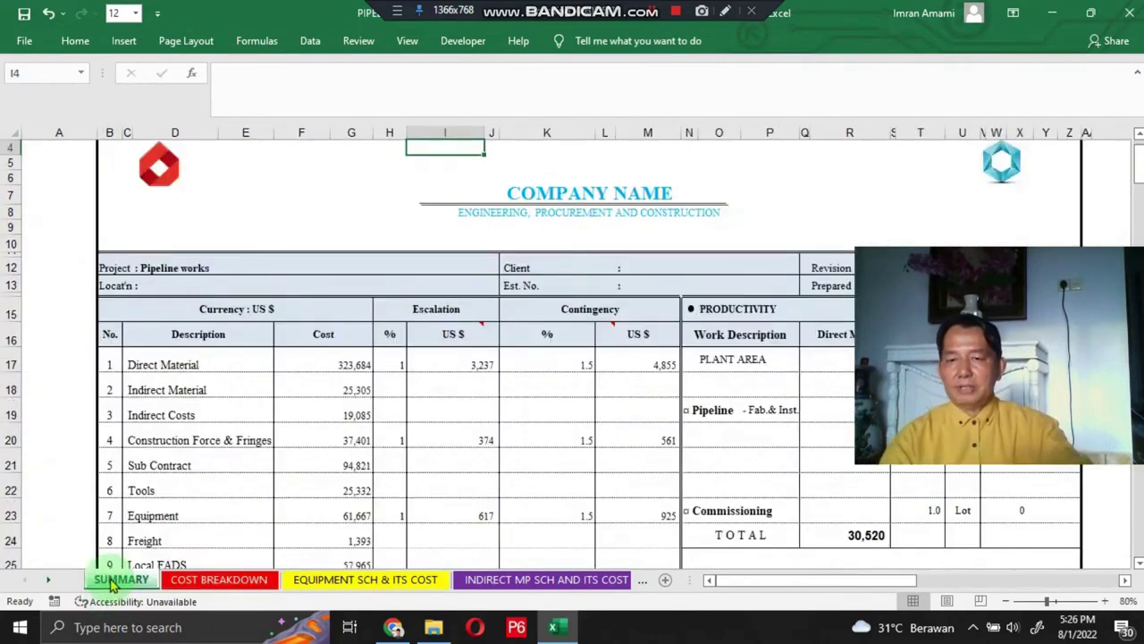
pyautogui.click(223, 581)
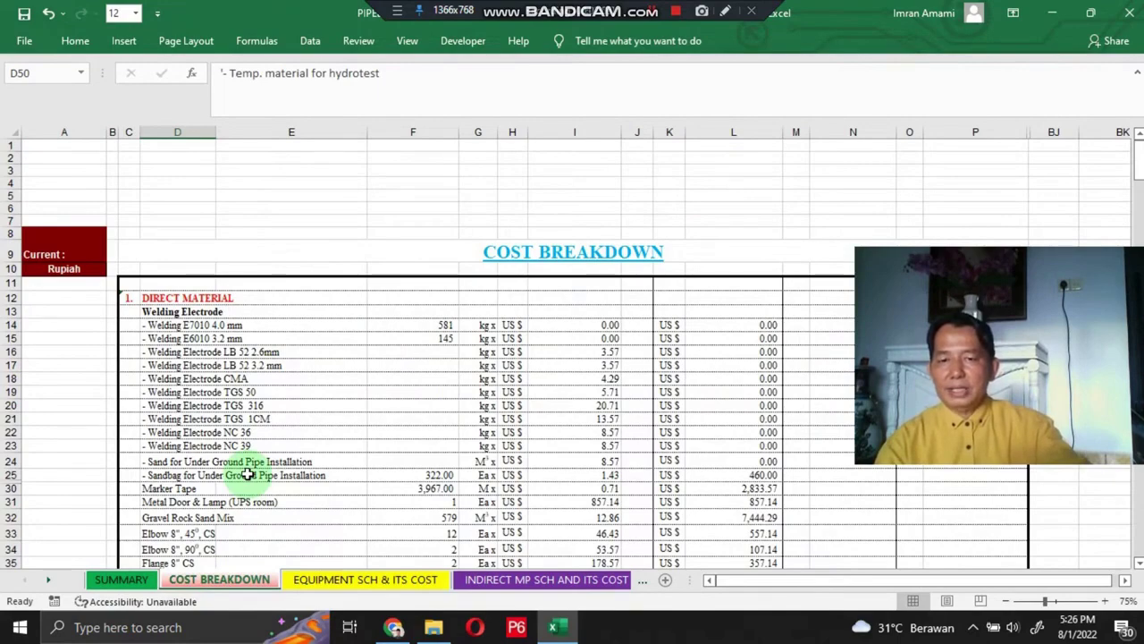
pyautogui.scroll(-7, 247, 475)
pyautogui.scroll(-5, 248, 475)
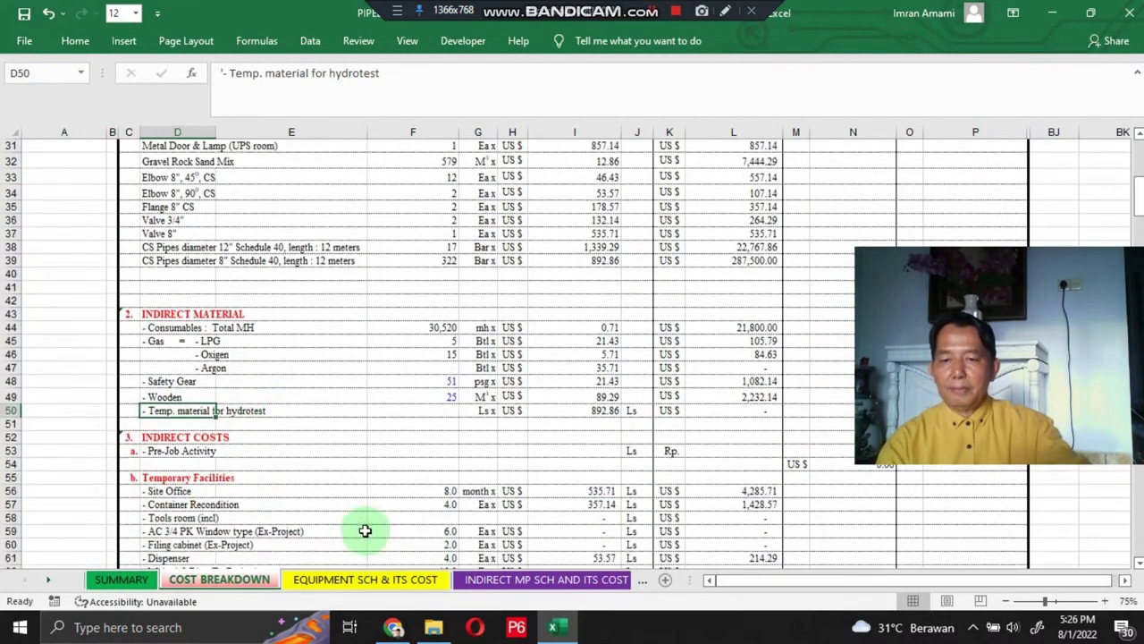
# - View the equipment schedule, the indirect manpower schedule and the direct manpower schedule sheets in turn
pyautogui.click(344, 580)
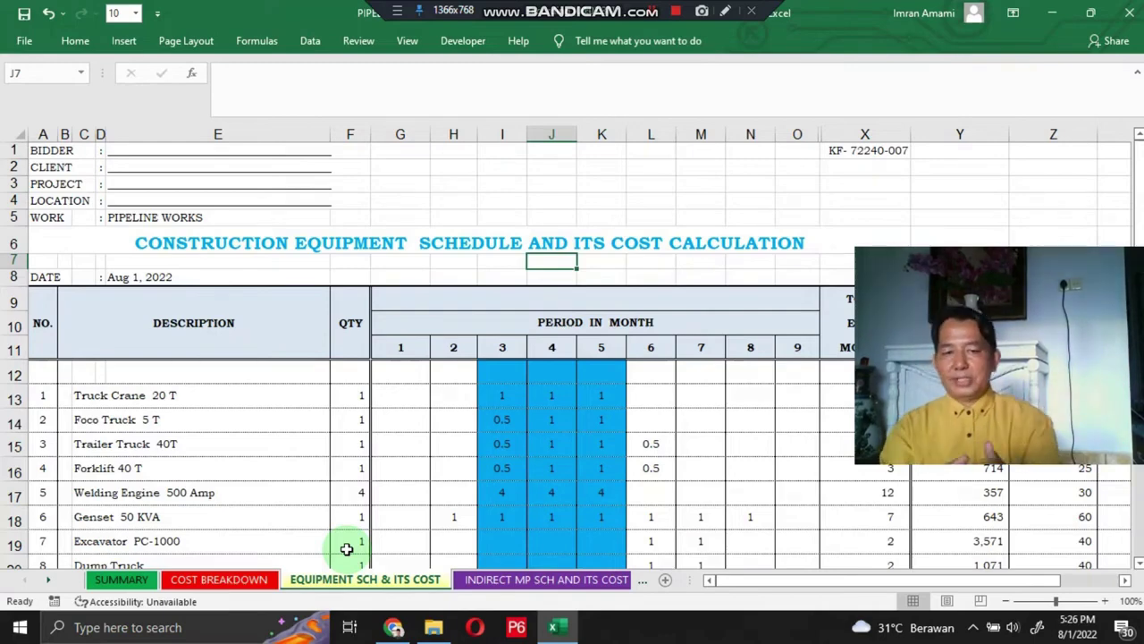
pyautogui.press('Home')
pyautogui.click(527, 581)
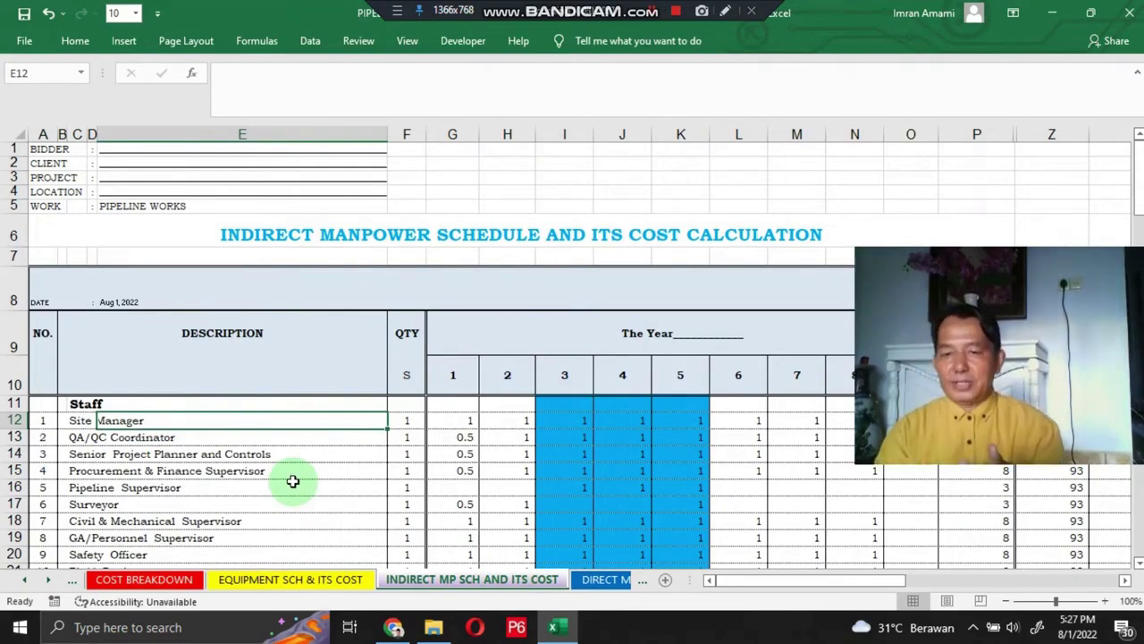
pyautogui.click(594, 583)
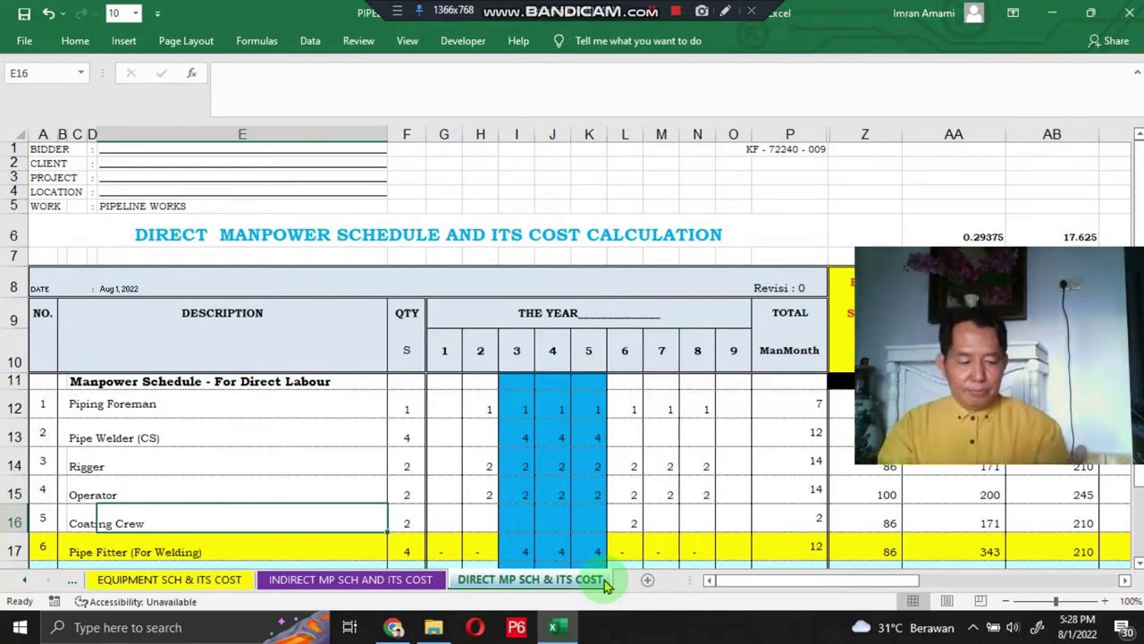
# - Return to the SUMMARY sheet and check which cell the Direct Material cost is linked to
pyautogui.hotkey('ctrl', 'pageup')
pyautogui.hotkey('ctrl', 'pageup')
pyautogui.hotkey('ctrl', 'pageup')
pyautogui.hotkey('ctrl', 'pageup')
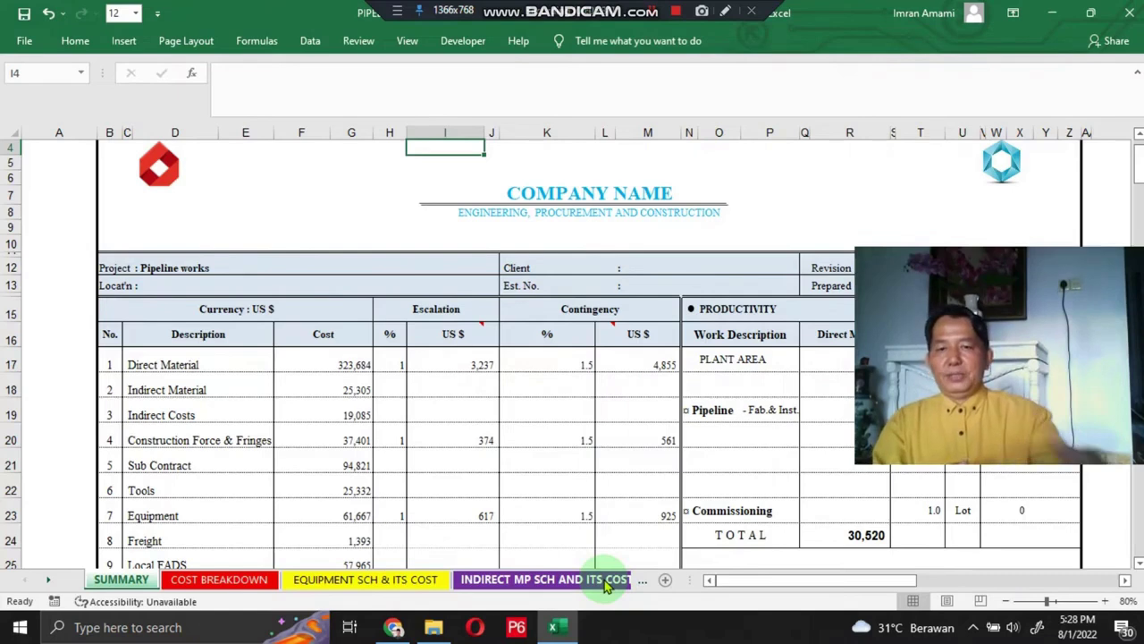
pyautogui.click(344, 365)
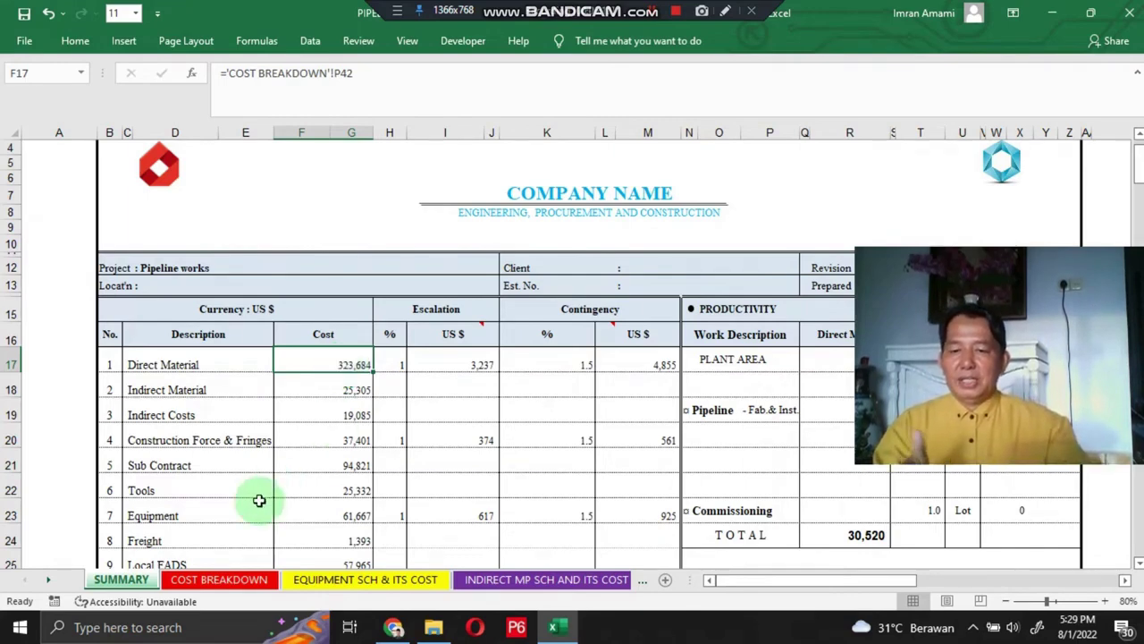
# - Examine the Direct Material items on the COST BREAKDOWN sheet, down to the 8" Schedule 40 CS pipes
pyautogui.click(212, 585)
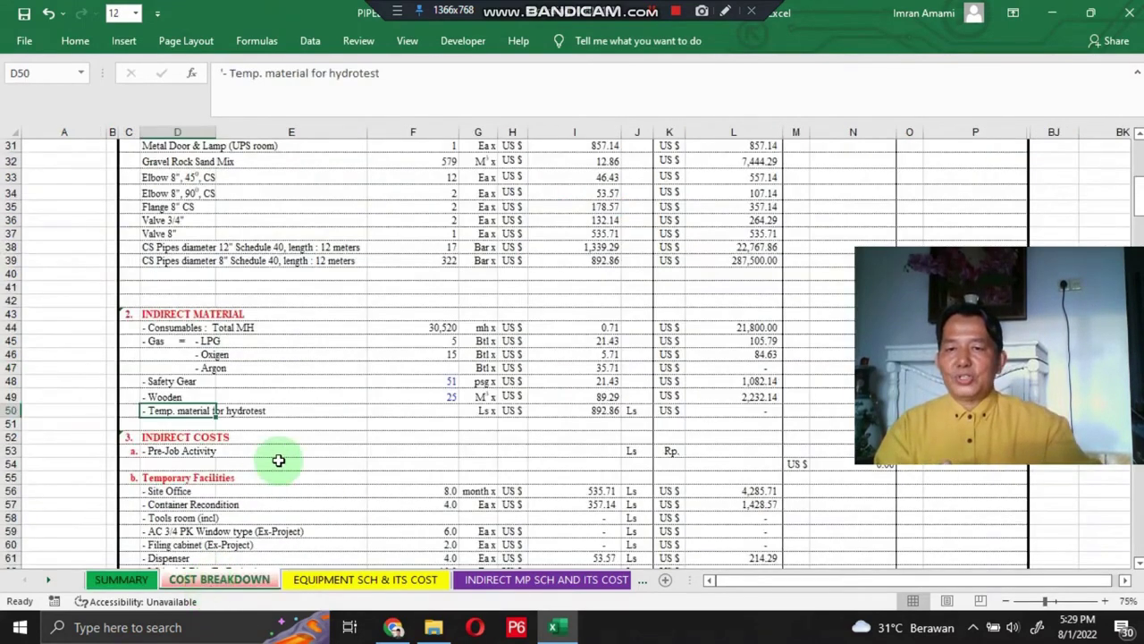
pyautogui.scroll(10, 277, 460)
pyautogui.scroll(-3, 279, 460)
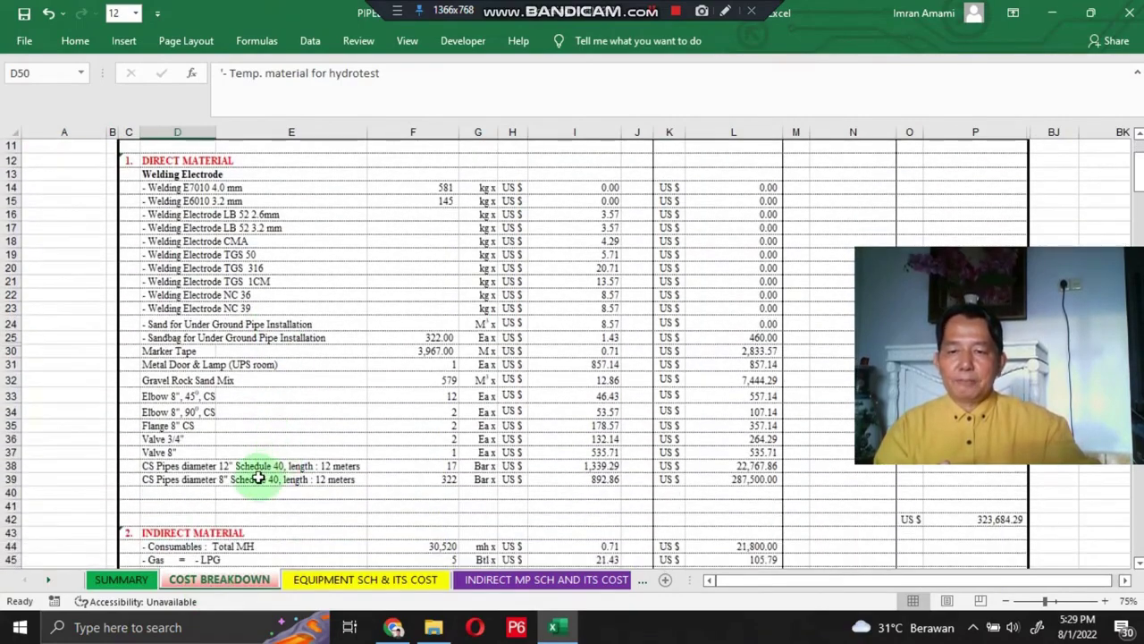
pyautogui.click(258, 479)
pyautogui.press('Right')
pyautogui.press('Right')
pyautogui.press('Right')
pyautogui.press('Down')
pyautogui.press('Down')
pyautogui.press('Left')
pyautogui.press('Left')
pyautogui.press('Left')
pyautogui.press('Left')
pyautogui.press('Left')
pyautogui.press('Left')
pyautogui.press('Left')
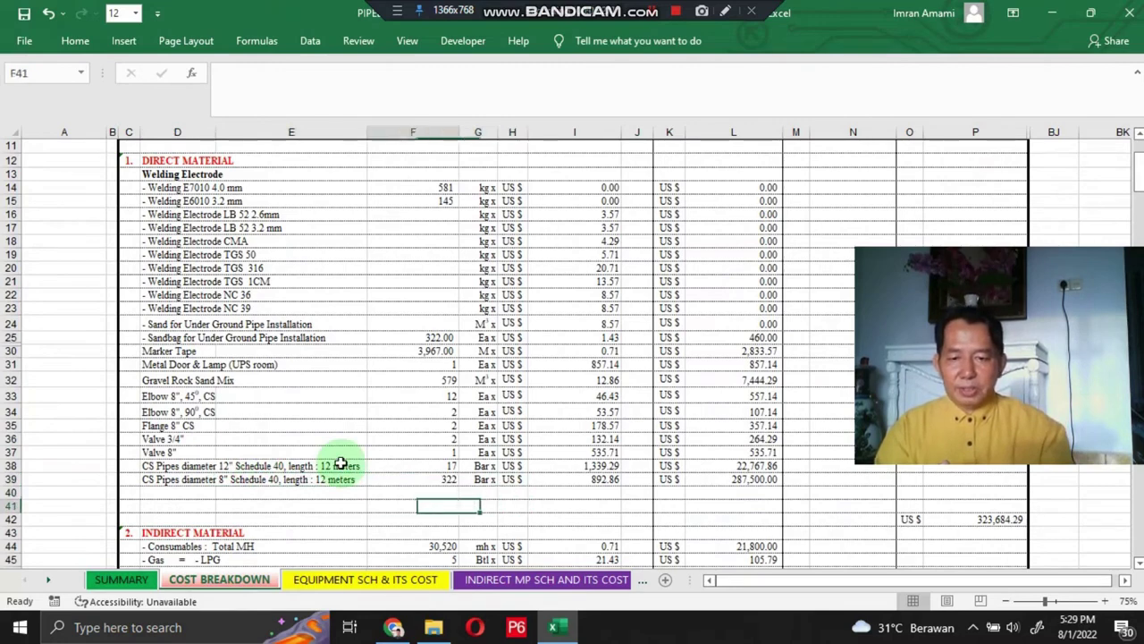
# - Move along row 42 of the COST BREAKDOWN sheet towards the Direct Material total
pyautogui.press('Down')
pyautogui.press('Right')
pyautogui.press('Right')
pyautogui.press('Right')
pyautogui.press('Right')
pyautogui.press('Right')
pyautogui.press('Right')
pyautogui.press('Right')
pyautogui.press('Right')
pyautogui.press('Right')
pyautogui.press('Right')
pyautogui.press('Right')
pyautogui.press('Right')
pyautogui.press('Right')
pyautogui.press('Right')
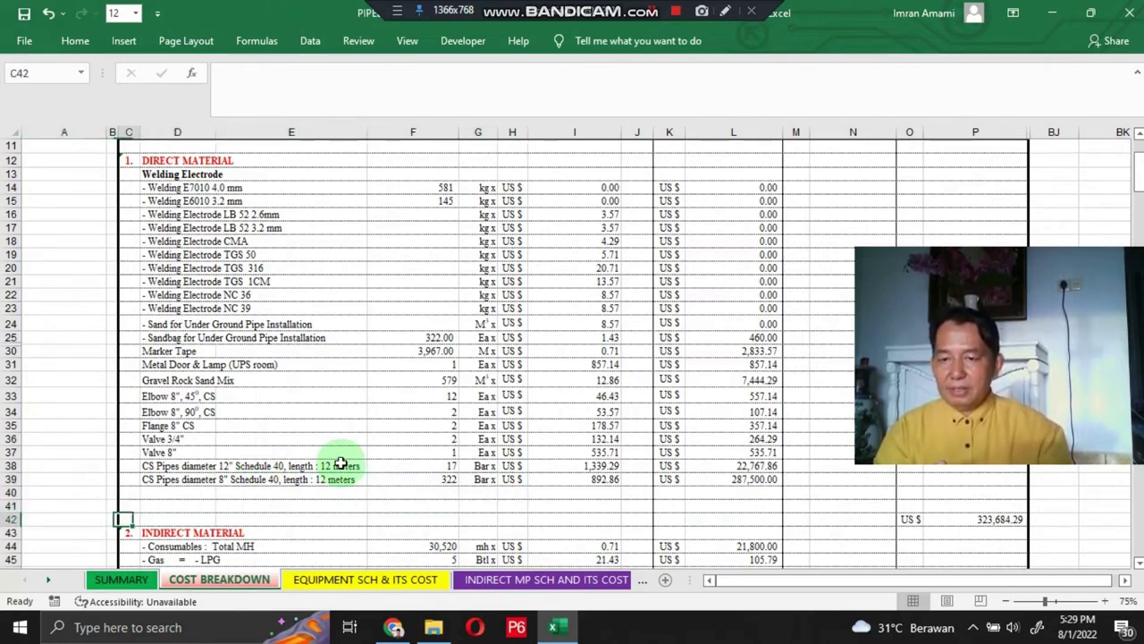
pyautogui.press('Right')
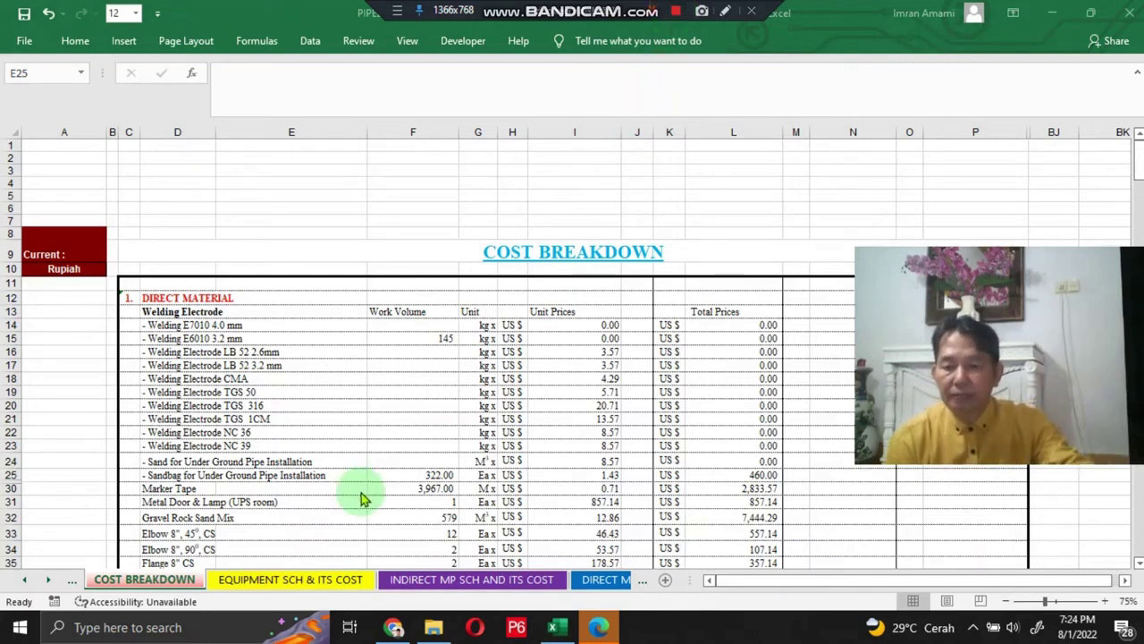
# - Check the work volume, unit price and total price formulas of the sandbag item for underground pipe installation
pyautogui.click(427, 476)
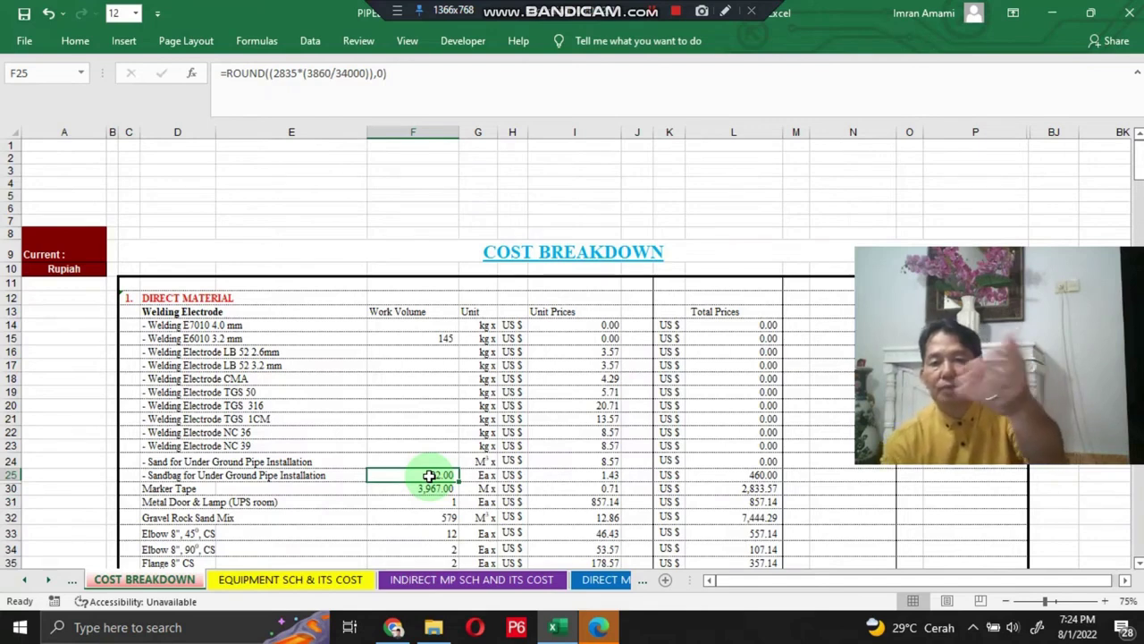
pyautogui.press('Right')
pyautogui.press('Right')
pyautogui.press('Right')
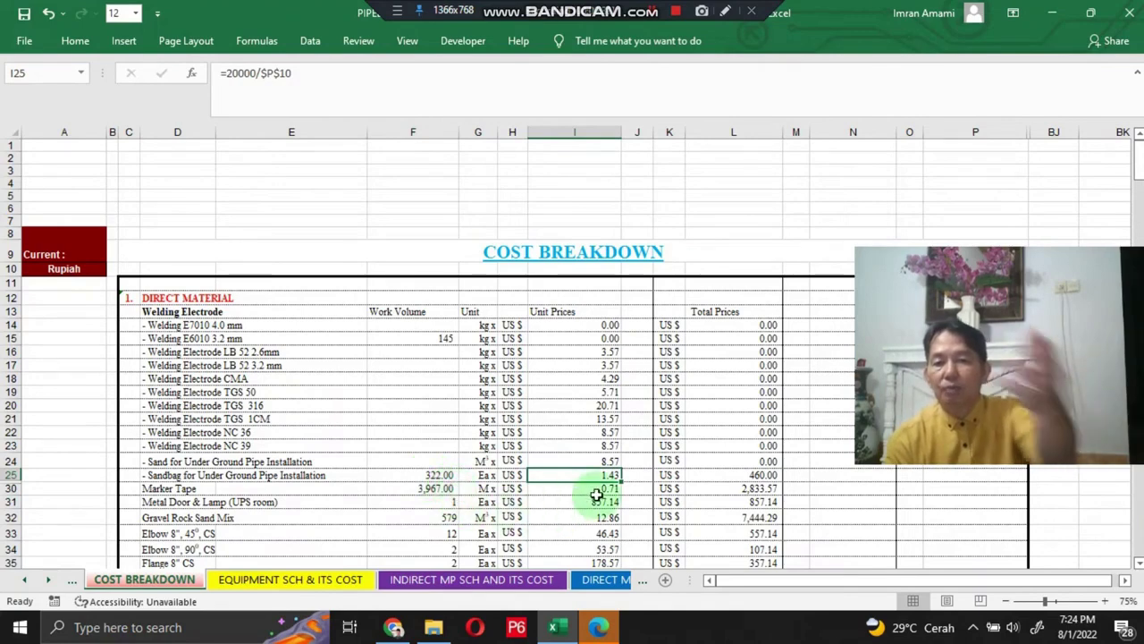
pyautogui.press('Right')
pyautogui.press('Right')
pyautogui.press('Right')
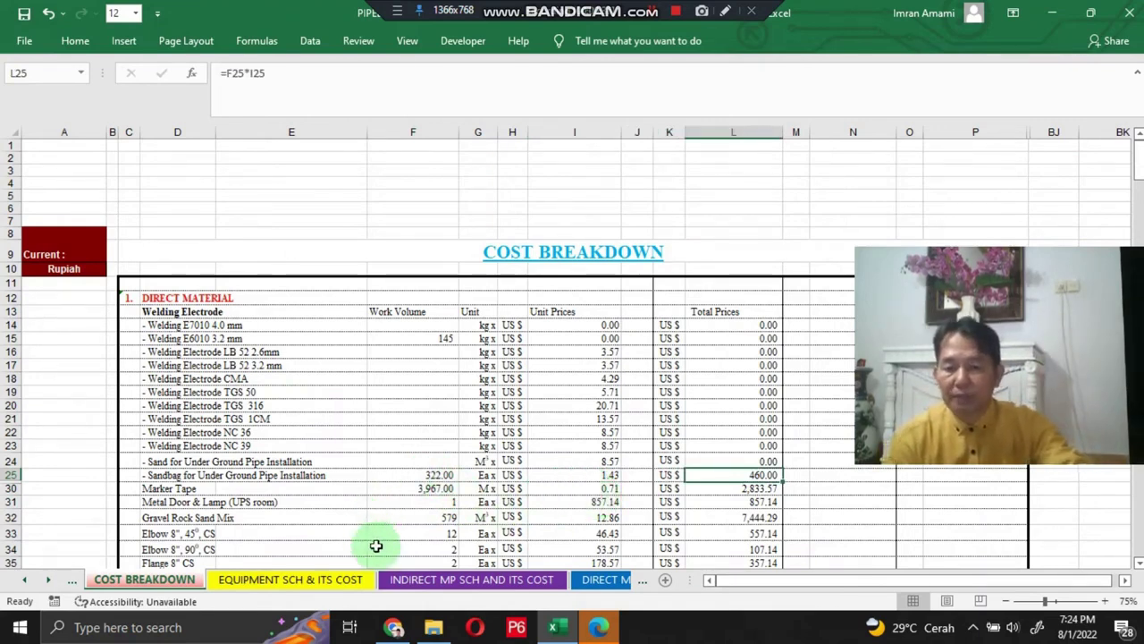
# - Open the EQUIPMENT SCH & ITS COST sheet and view the equipment list and its monthly schedule from the first column
pyautogui.click(327, 581)
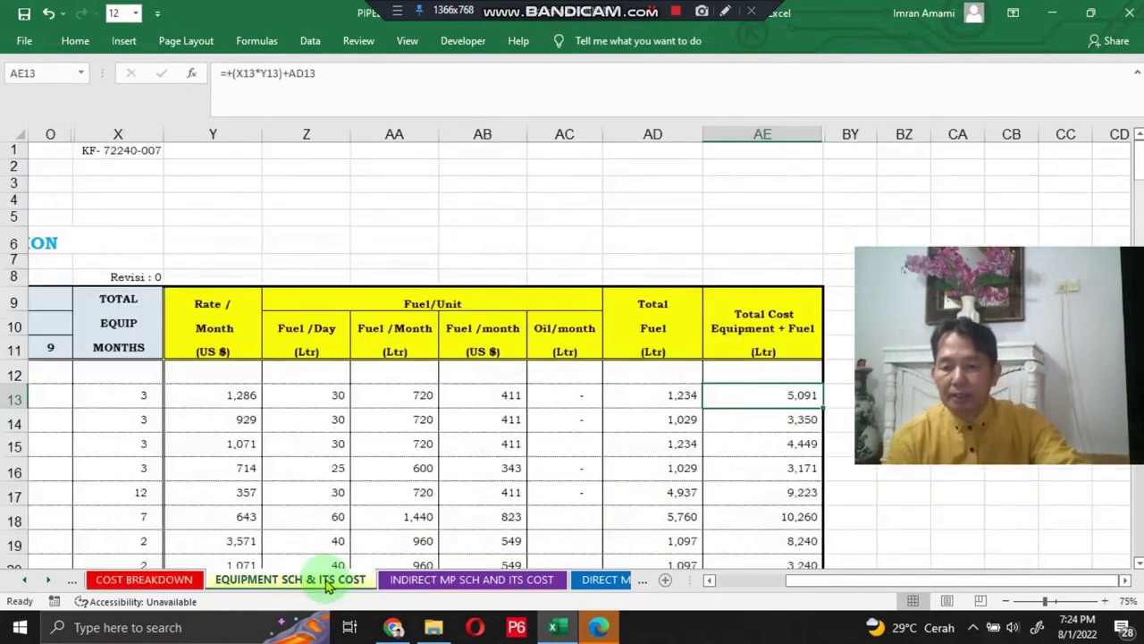
pyautogui.click(288, 446)
pyautogui.press('Left')
pyautogui.press('Left')
pyautogui.press('Left')
pyautogui.press('Left')
pyautogui.press('Left')
pyautogui.press('Left')
pyautogui.press('Left')
pyautogui.press('Left')
pyautogui.press('Left')
pyautogui.press('Left')
pyautogui.press('Left')
pyautogui.press('Left')
pyautogui.press('Left')
pyautogui.press('Left')
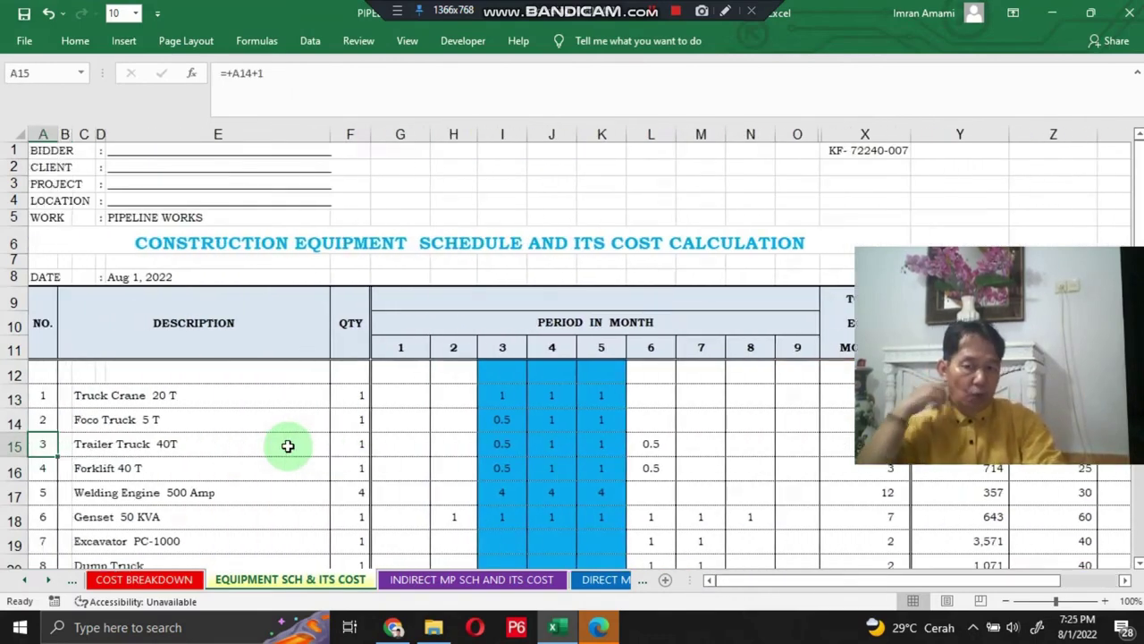
# - Follow the Truck Crane 20 T row across its quantity, monthly periods, total equipment months and cost columns
pyautogui.press('Up')
pyautogui.press('Up')
pyautogui.press('Right')
pyautogui.press('Right')
pyautogui.press('Right')
pyautogui.press('Right')
pyautogui.press('Right')
pyautogui.press('Right')
pyautogui.press('Right')
pyautogui.press('Right')
pyautogui.press('Right')
pyautogui.press('Right')
pyautogui.press('Right')
pyautogui.press('Right')
pyautogui.press('Right')
pyautogui.press('Right')
pyautogui.press('Right')
pyautogui.press('Right')
pyautogui.press('Right')
pyautogui.press('Right')
pyautogui.press('Right')
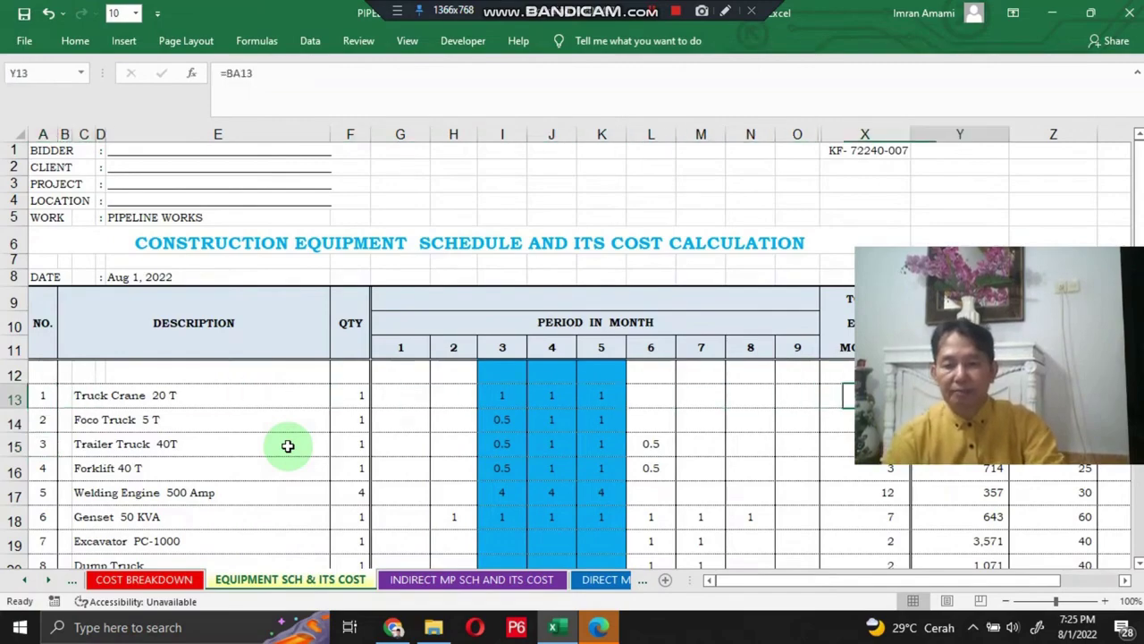
pyautogui.press('Right')
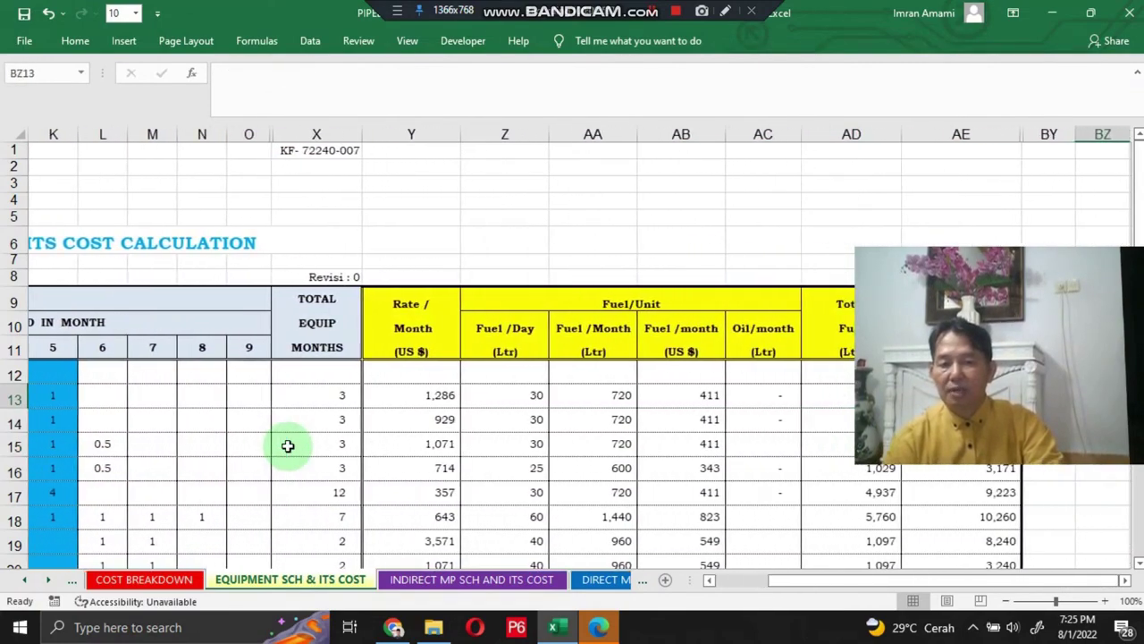
# - Check the Truck Crane's formulas for Rate / Month, Fuel /Month and Oil/month, passing through the fuel columns
pyautogui.press('Left')
pyautogui.press('Left')
pyautogui.press('Left')
pyautogui.press('Left')
pyautogui.press('Left')
pyautogui.press('Left')
pyautogui.press('Left')
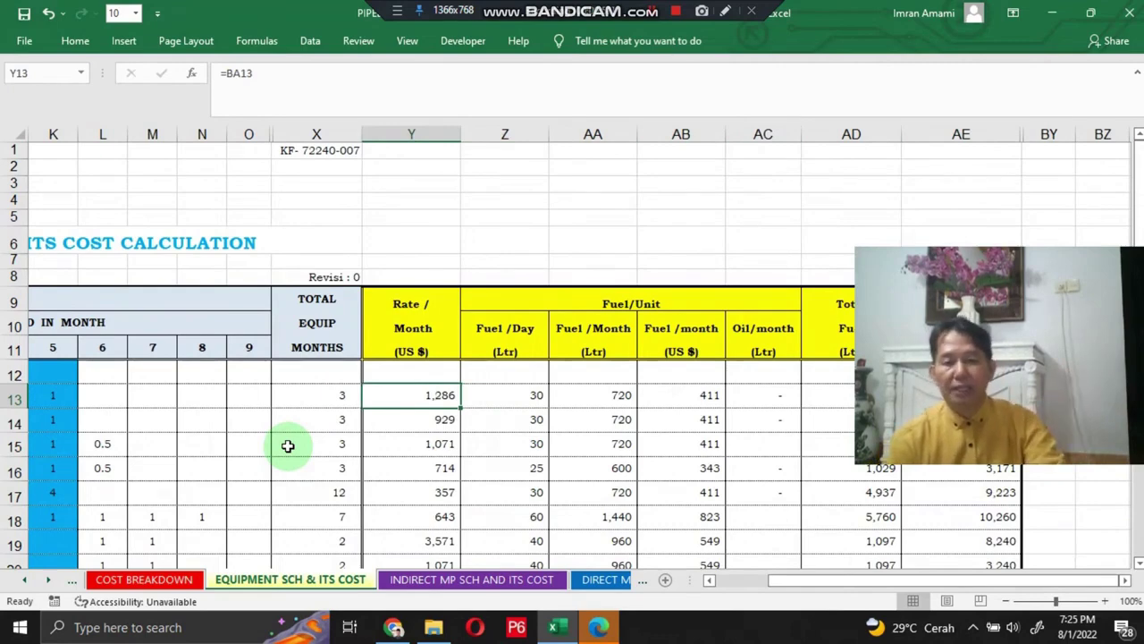
pyautogui.press('Right')
pyautogui.press('Right')
pyautogui.press('Right')
pyautogui.press('Left')
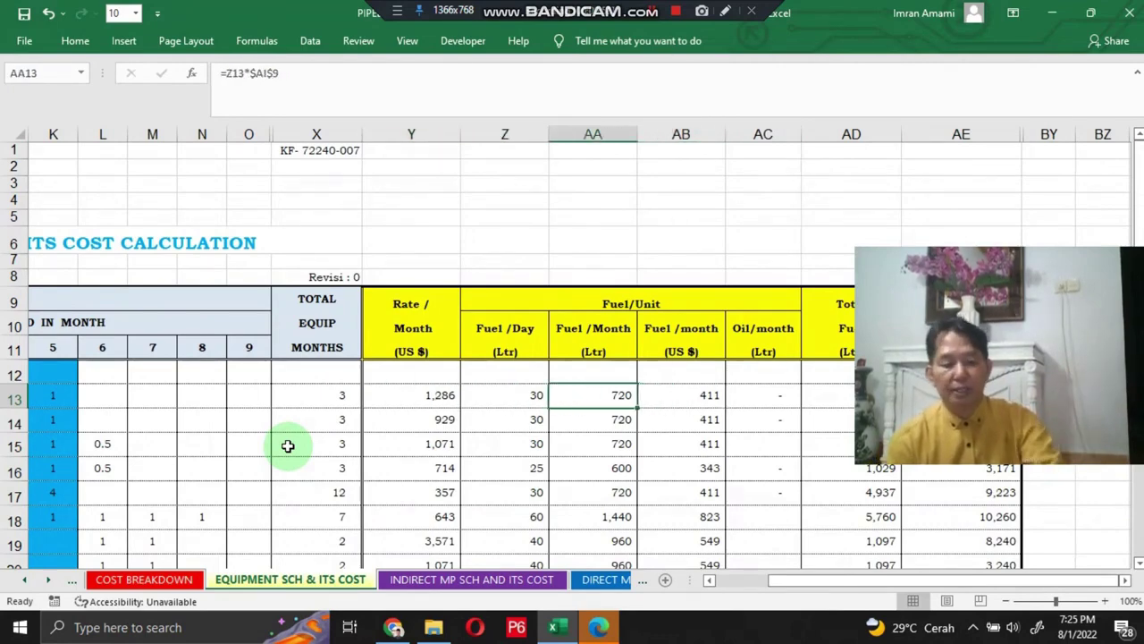
pyautogui.press('Right')
pyautogui.press('Right')
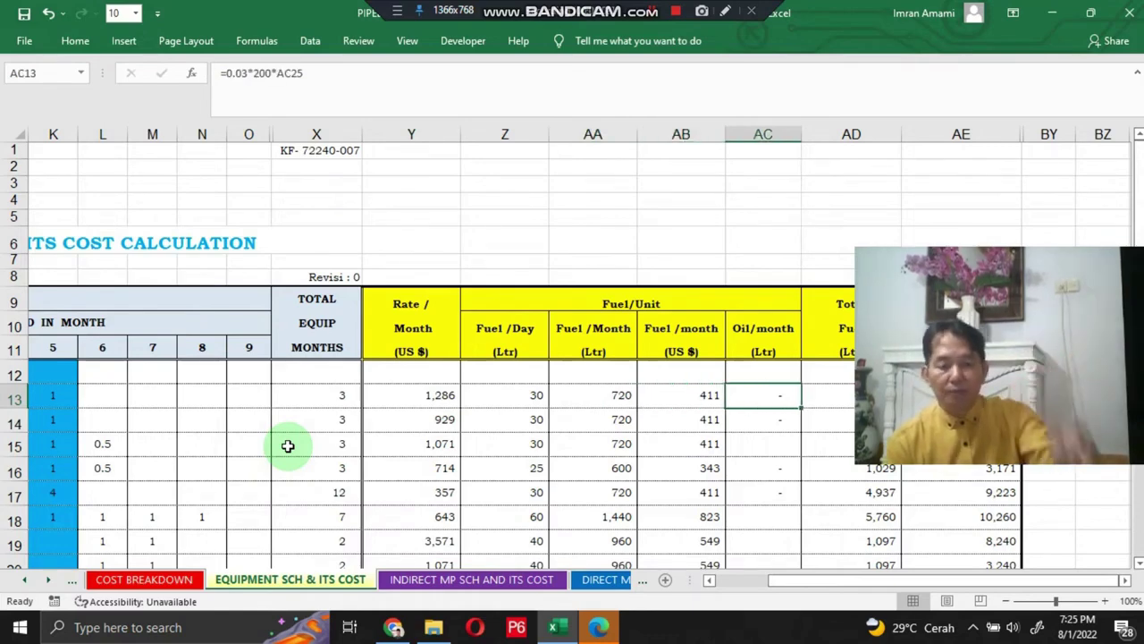
# - Follow the Truck Crane row through the Total Fuel and Total Cost Equipment + Fuel columns to the end of the table
pyautogui.press('Right')
pyautogui.press('Right')
pyautogui.press('Right')
pyautogui.press('Right')
pyautogui.press('Right')
pyautogui.press('Right')
pyautogui.press('Right')
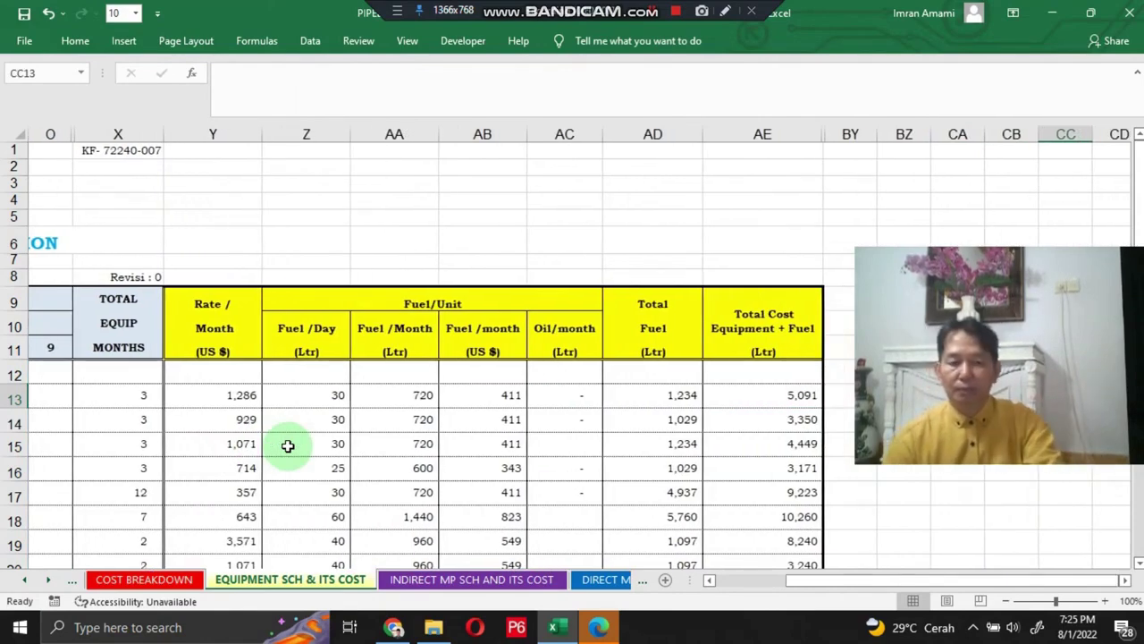
# - Open the INDIRECT MP SCH AND ITS COST sheet and view the staff list with its quantities and monthly schedule
pyautogui.hotkey('ctrl', 'pagedown')
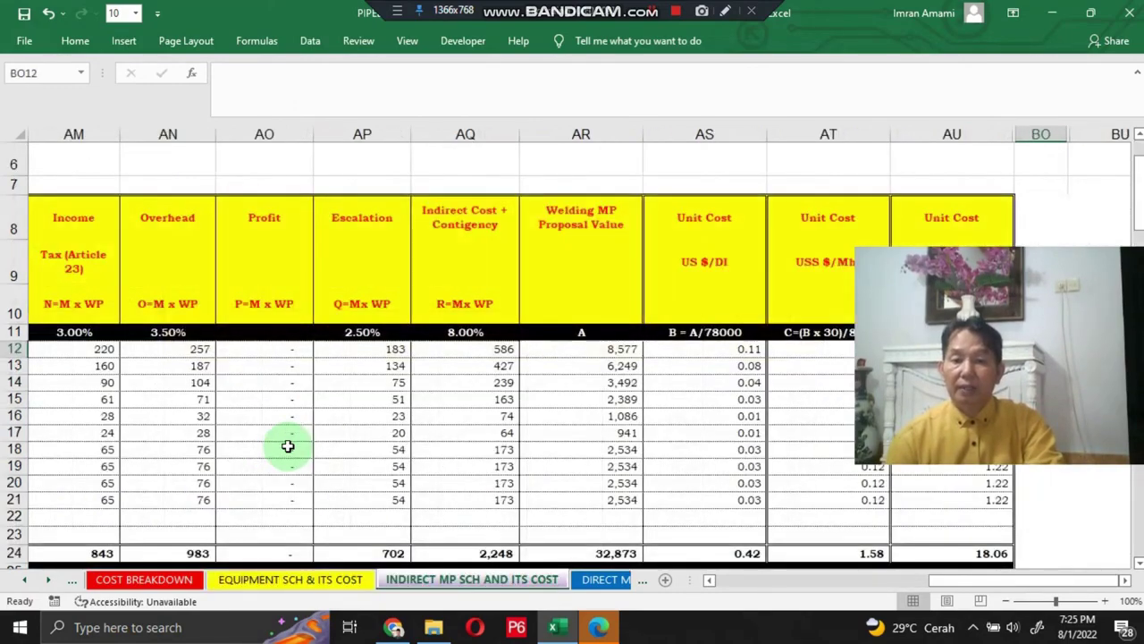
pyautogui.press('Left')
pyautogui.press('Left')
pyautogui.press('Left')
pyautogui.press('Left')
pyautogui.press('Left')
pyautogui.press('Left')
pyautogui.press('Left')
pyautogui.press('Left')
pyautogui.press('Left')
pyautogui.press('Left')
pyautogui.press('Left')
pyautogui.press('Left')
pyautogui.press('Left')
pyautogui.press('Left')
pyautogui.press('Left')
pyautogui.press('Left')
pyautogui.press('Left')
pyautogui.press('Left')
pyautogui.press('Left')
pyautogui.press('Left')
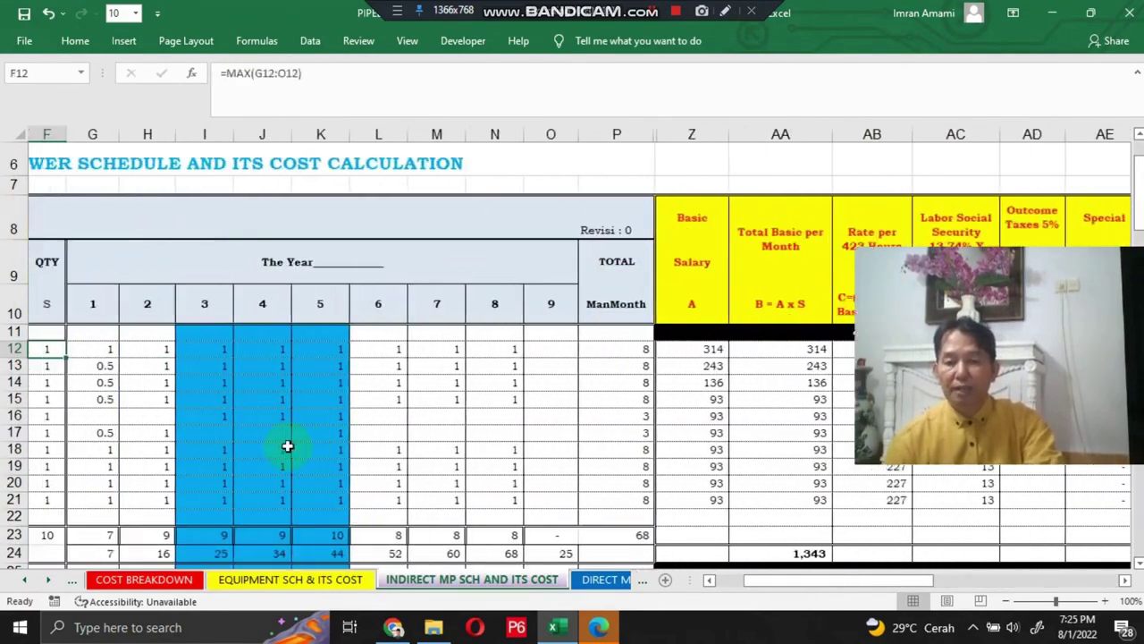
pyautogui.press('Right')
pyautogui.press('Right')
pyautogui.press('Right')
pyautogui.press('Right')
pyautogui.press('Right')
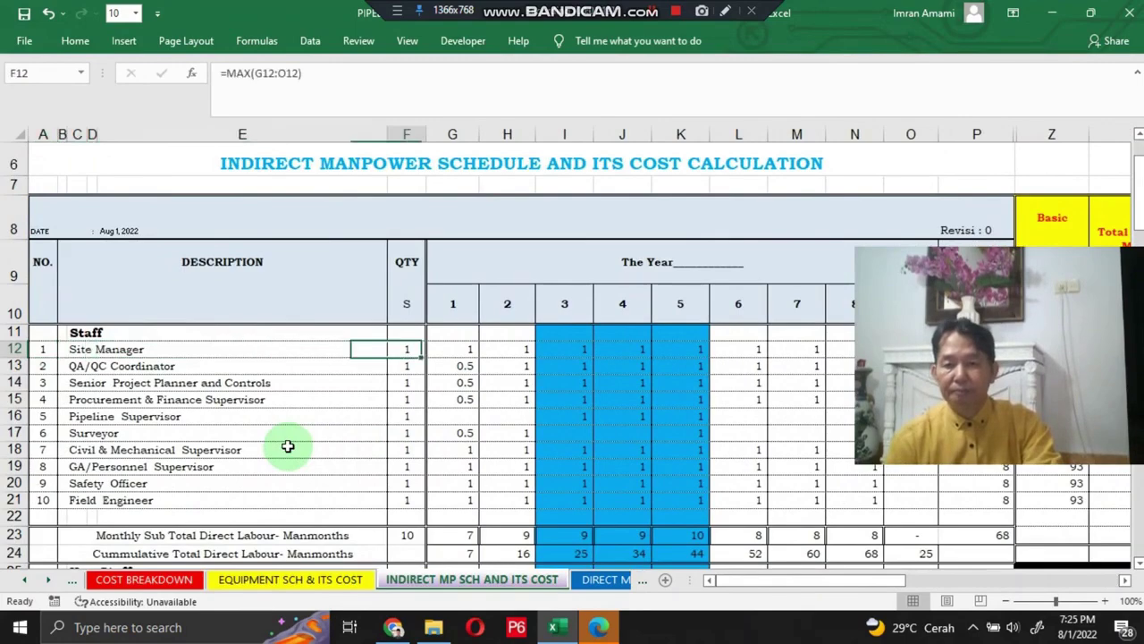
# - Follow the Site Manager row across the monthly periods, total ManMonth, salary and allowance columns up to Termination Allowances
pyautogui.press('Right')
pyautogui.press('Right')
pyautogui.press('Right')
pyautogui.press('Right')
pyautogui.press('Right')
pyautogui.press('Right')
pyautogui.press('Right')
pyautogui.press('Right')
pyautogui.press('Right')
pyautogui.press('Right')
pyautogui.press('Right')
pyautogui.press('Right')
pyautogui.press('Right')
pyautogui.press('Right')
pyautogui.press('Right')
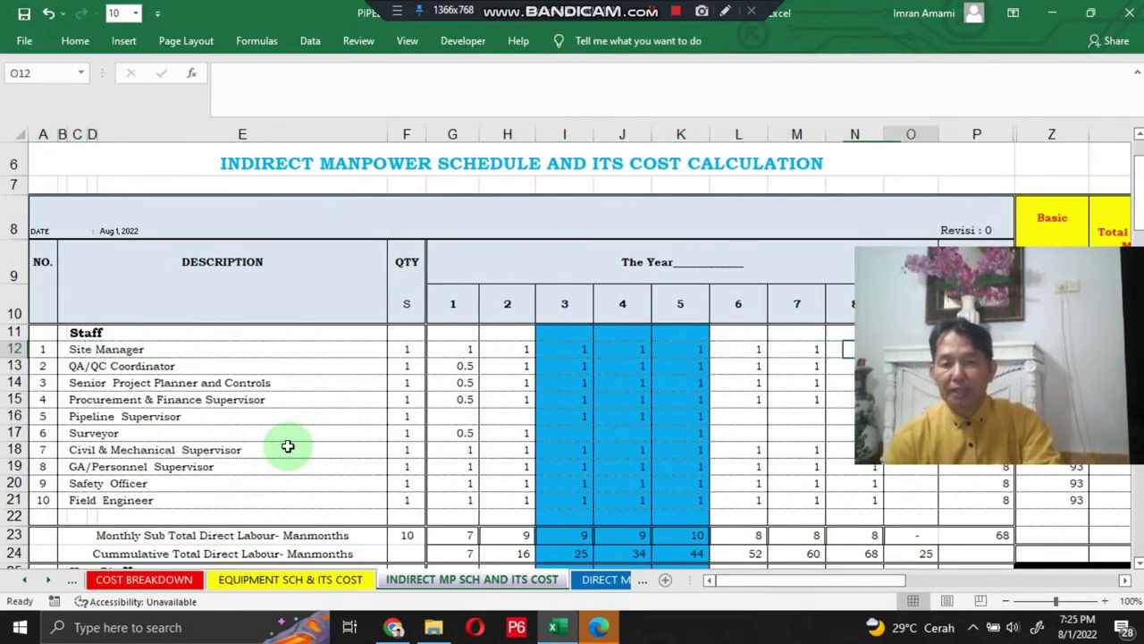
pyautogui.press('Right')
pyautogui.press('Right')
pyautogui.press('Right')
pyautogui.press('Right')
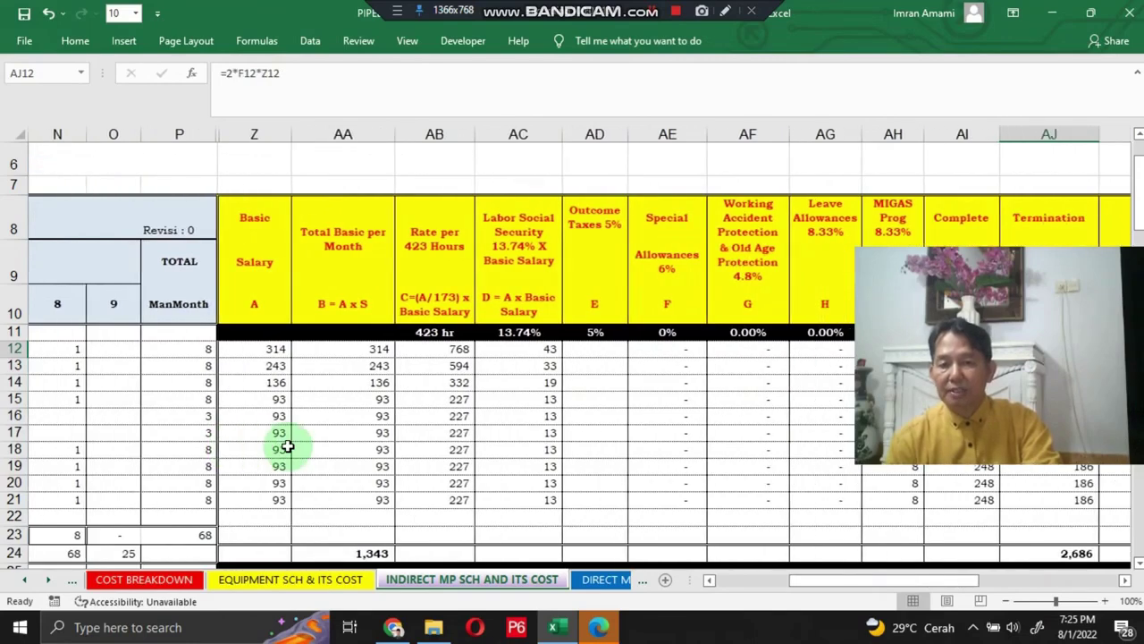
# - Go back along the Site Manager row and check the formula for Rate per 423 Hours
pyautogui.press('Left')
pyautogui.press('Left')
pyautogui.press('Left')
pyautogui.press('Left')
pyautogui.press('Left')
pyautogui.press('Left')
pyautogui.press('Left')
pyautogui.press('Left')
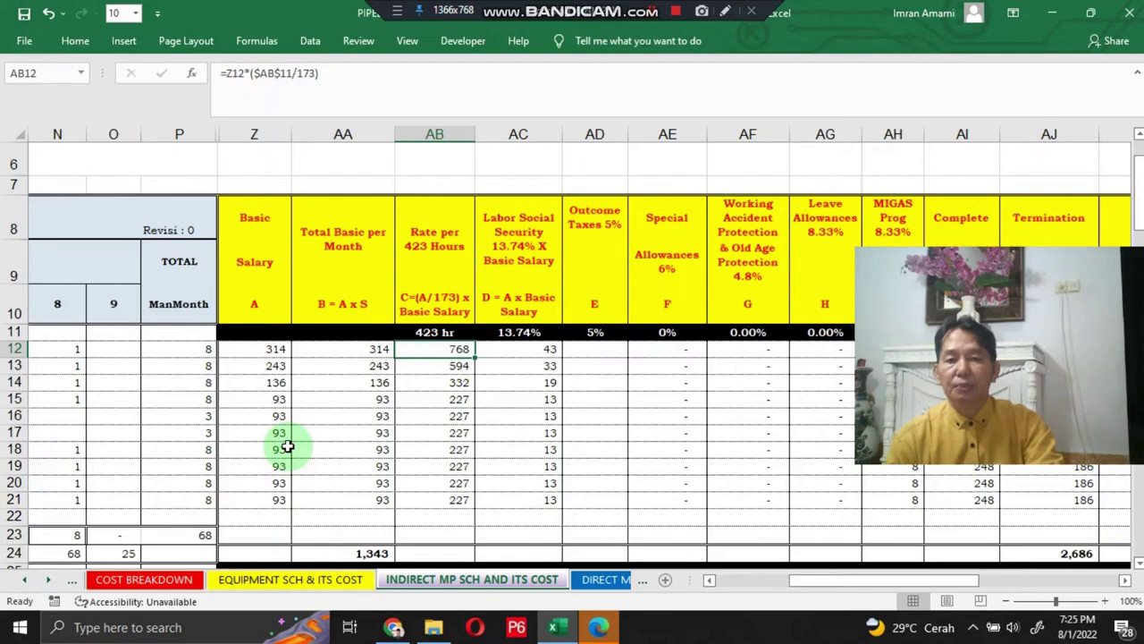
# - Follow the Site Manager's allowances, grand total, tax, overhead and escalation columns through to the Unit Cost US $/DI formula
pyautogui.press('Right')
pyautogui.press('Right')
pyautogui.press('Right')
pyautogui.press('Right')
pyautogui.press('Right')
pyautogui.press('Right')
pyautogui.press('Right')
pyautogui.press('Right')
pyautogui.press('Right')
pyautogui.press('Right')
pyautogui.press('Right')
pyautogui.press('Right')
pyautogui.press('Right')
pyautogui.press('Right')
pyautogui.press('Right')
pyautogui.press('Right')
pyautogui.press('Right')
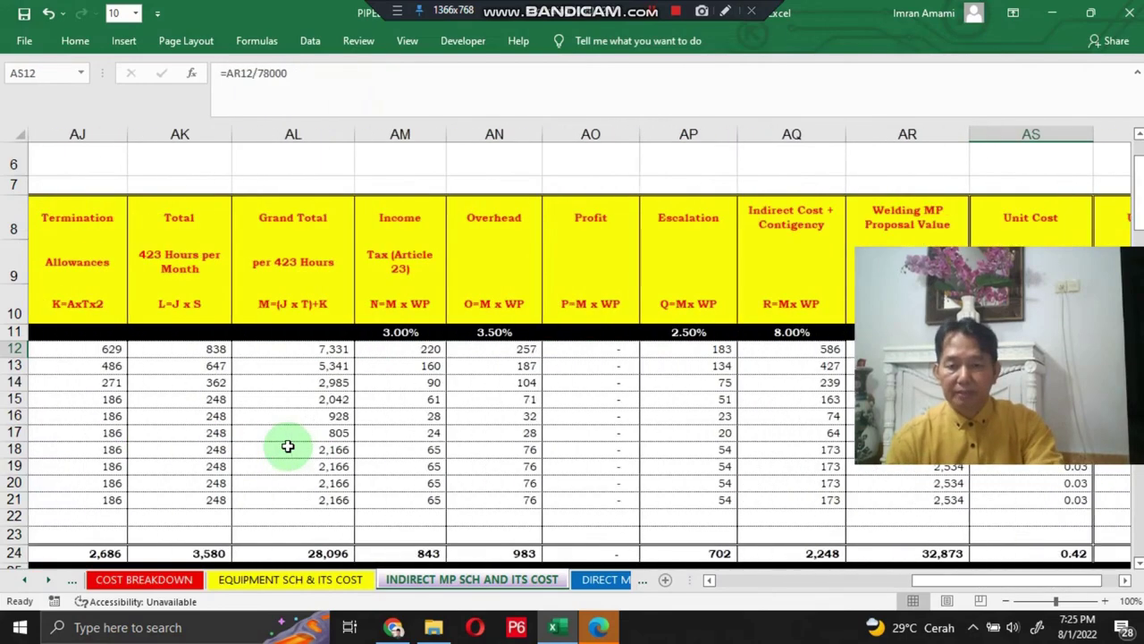
# - Return to the Site Manager's ManMonth columns and review the basic salary, rate and social security columns up to Outcome Taxes 5%
pyautogui.press('Left')
pyautogui.press('Left')
pyautogui.press('Left')
pyautogui.press('Left')
pyautogui.press('Left')
pyautogui.press('Left')
pyautogui.press('Left')
pyautogui.press('Left')
pyautogui.press('Left')
pyautogui.press('Left')
pyautogui.press('Left')
pyautogui.press('Left')
pyautogui.press('Left')
pyautogui.press('Left')
pyautogui.press('Left')
pyautogui.press('Left')
pyautogui.press('Left')
pyautogui.press('Left')
pyautogui.press('Left')
pyautogui.press('Left')
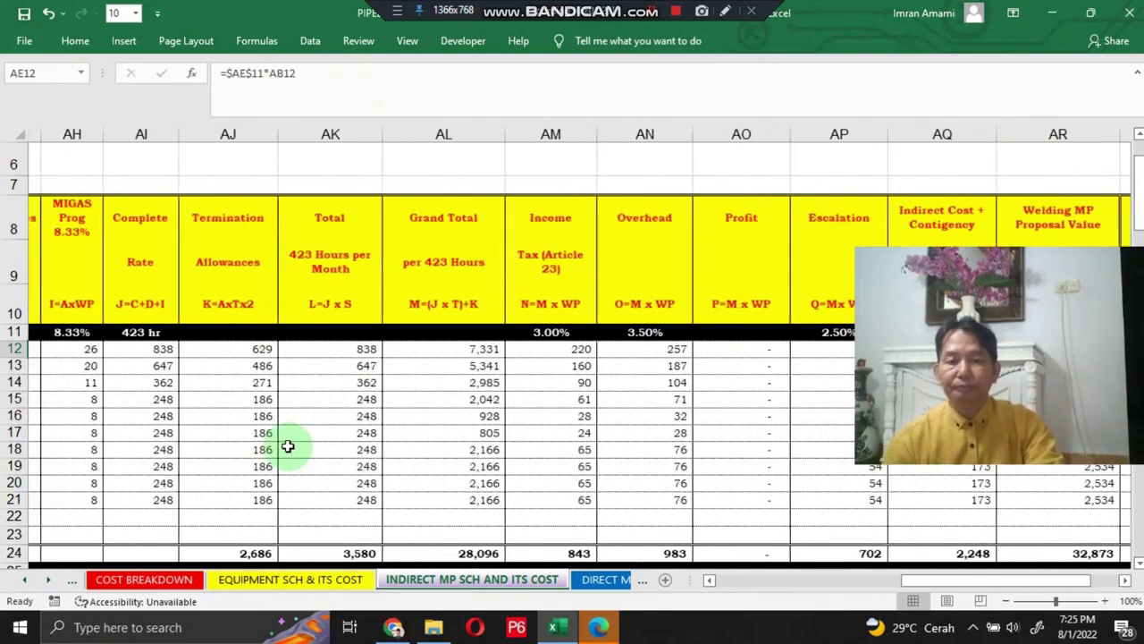
pyautogui.press('Left')
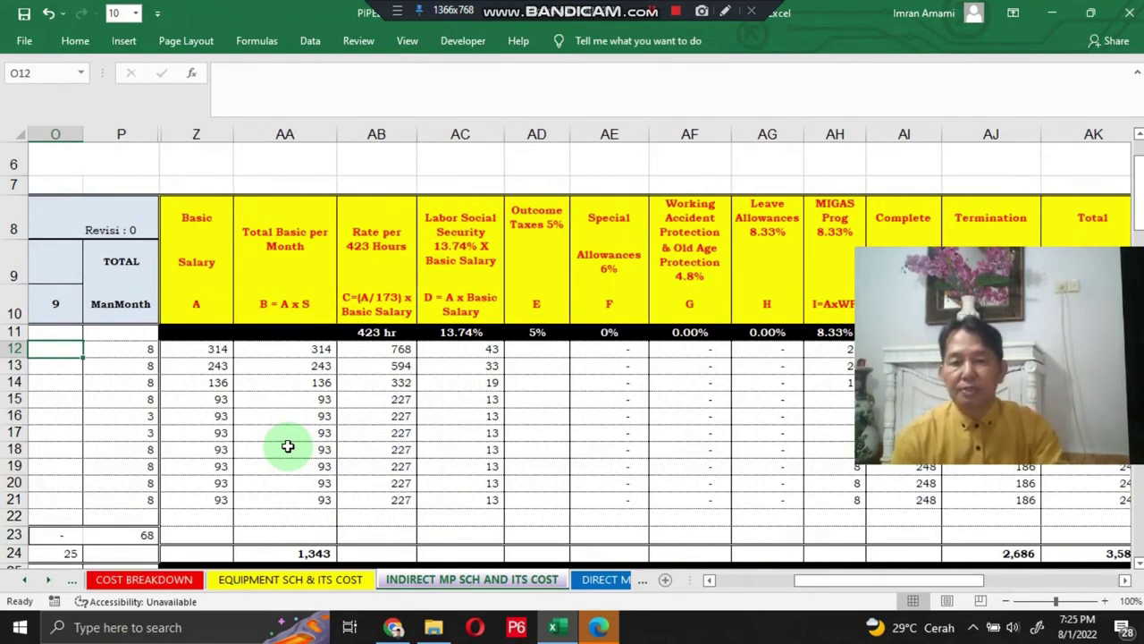
pyautogui.press('Right')
pyautogui.press('Right')
pyautogui.press('Right')
pyautogui.press('Right')
pyautogui.press('Right')
pyautogui.press('Right')
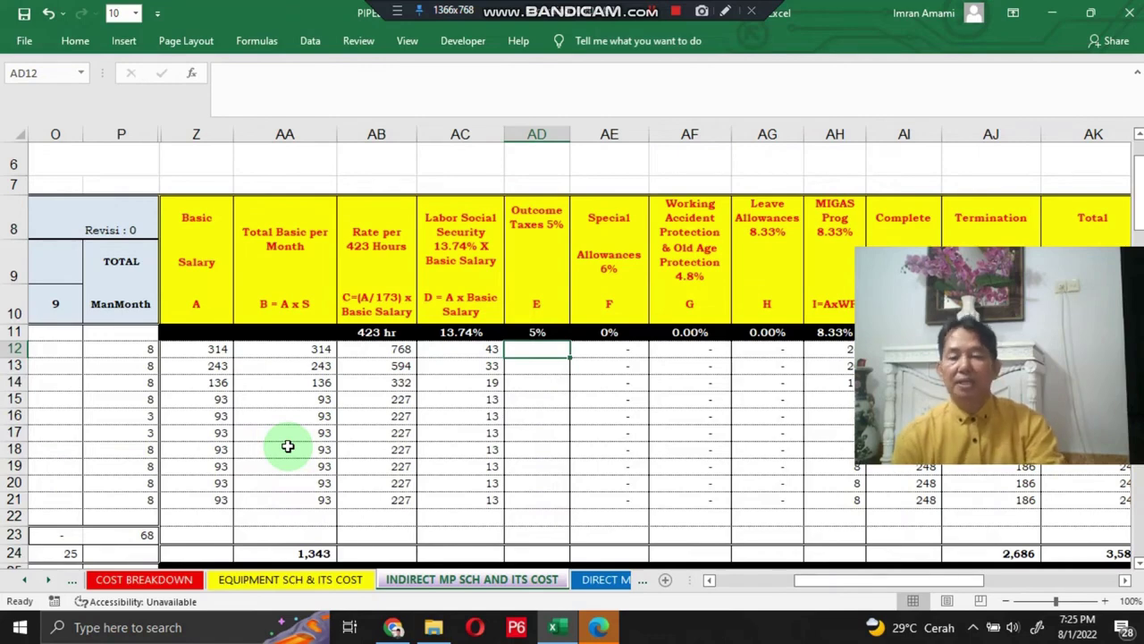
# - Check the Site Manager's remaining cost columns, including the Welding MP Proposal Value formula, through to the end of the table
pyautogui.press('Right')
pyautogui.press('Right')
pyautogui.press('Right')
pyautogui.press('Right')
pyautogui.press('Right')
pyautogui.press('Right')
pyautogui.press('Right')
pyautogui.press('Right')
pyautogui.press('Right')
pyautogui.press('Right')
pyautogui.press('Right')
pyautogui.press('Right')
pyautogui.press('Right')
pyautogui.press('Right')
pyautogui.press('Right')
pyautogui.press('Right')
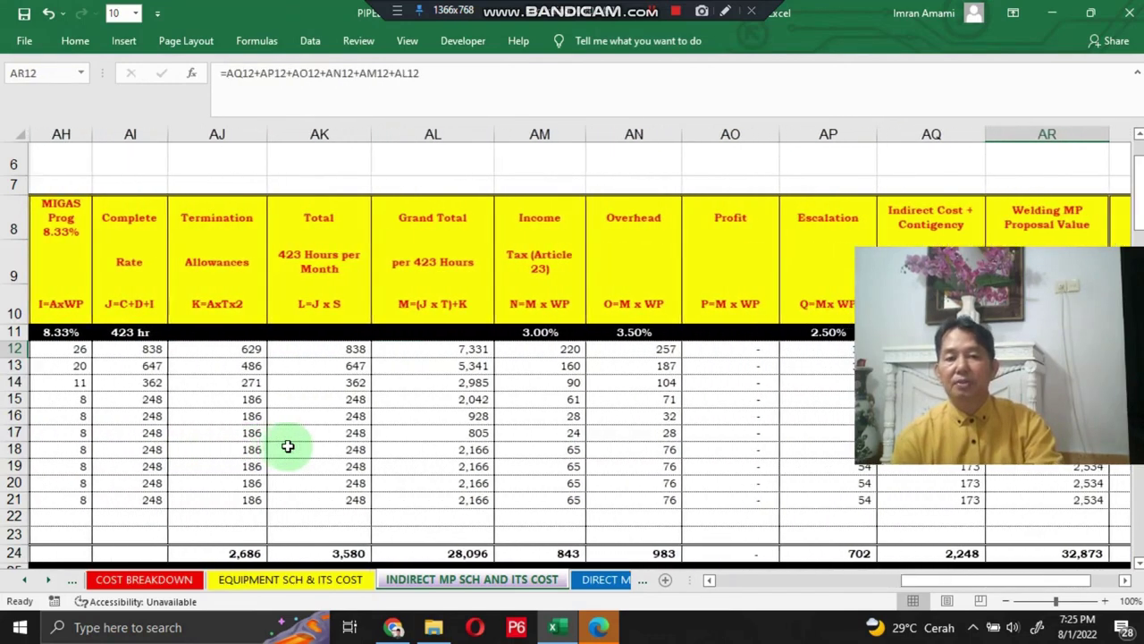
pyautogui.press('Right')
pyautogui.press('Right')
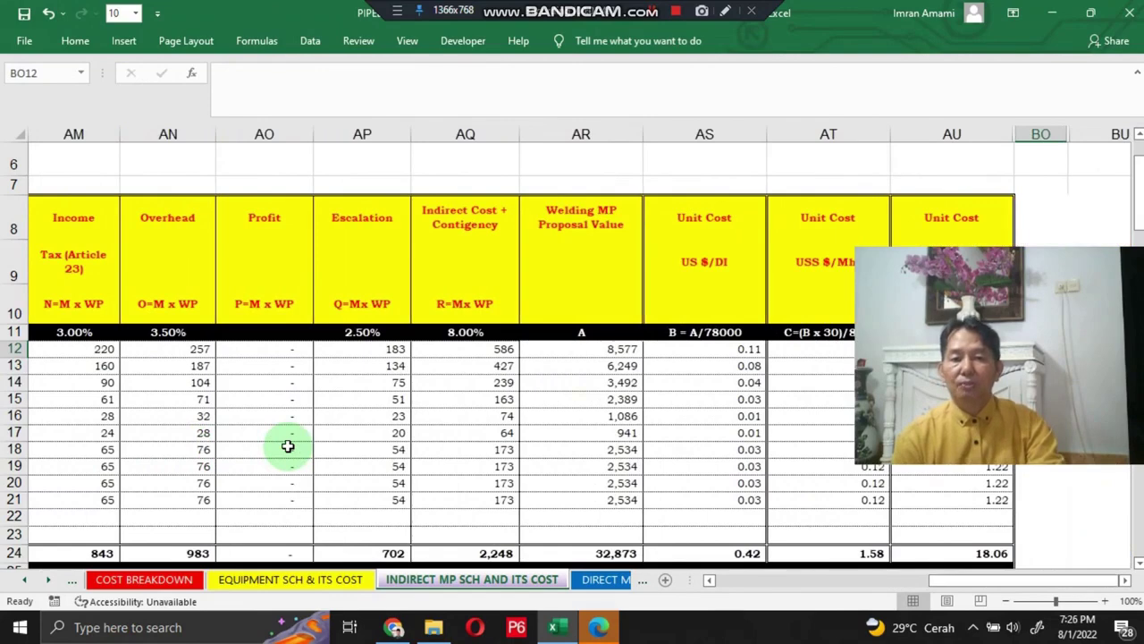
# - Look over the unit cost columns of the indirect manpower table, and open the DIRECT MP SCH & ITS COST sheet
pyautogui.press('Right')
pyautogui.press('Right')
pyautogui.press('Left')
pyautogui.press('Left')
pyautogui.press('Left')
pyautogui.press('Left')
pyautogui.press('Left')
pyautogui.press('Left')
pyautogui.press('Left')
pyautogui.press('Left')
pyautogui.press('Left')
pyautogui.press('Left')
pyautogui.press('Left')
pyautogui.press('Left')
pyautogui.press('Left')
pyautogui.press('Left')
pyautogui.press('Left')
pyautogui.press('Left')
pyautogui.press('Left')
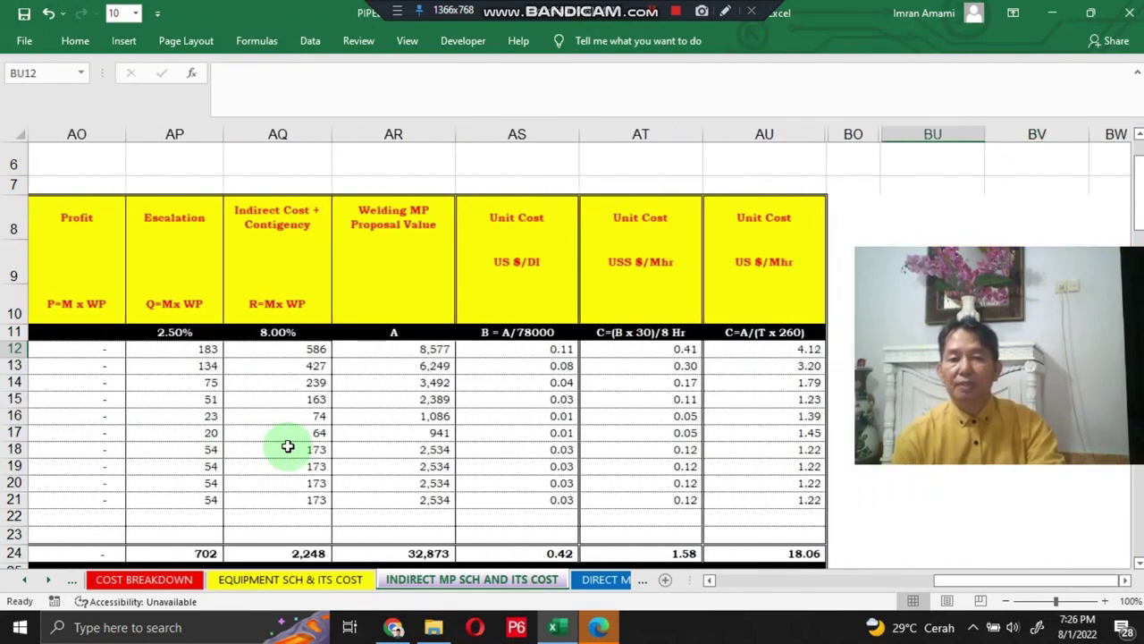
pyautogui.hotkey('ctrl', 'pagedown')
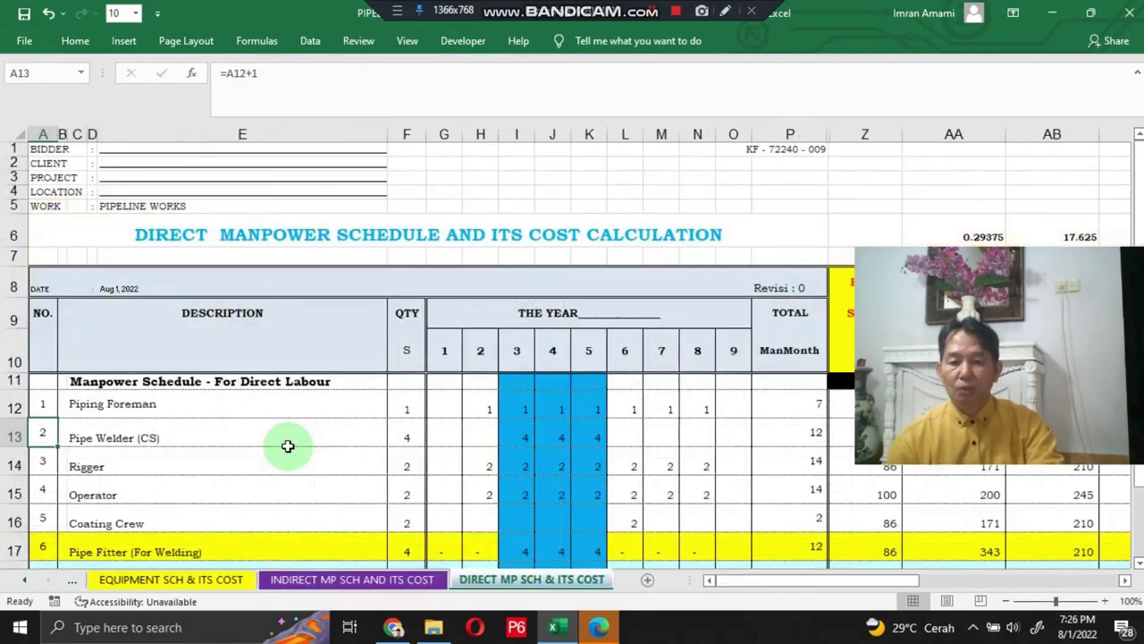
# - Review the Pipe Welder (CS) row from its quantity and monthly schedule through to the Complete Rate formula
pyautogui.press('Right')
pyautogui.press('Right')
pyautogui.press('Right')
pyautogui.press('Right')
pyautogui.press('Right')
pyautogui.press('Right')
pyautogui.press('Right')
pyautogui.press('Right')
pyautogui.press('Right')
pyautogui.press('Right')
pyautogui.press('Right')
pyautogui.press('Right')
pyautogui.press('Right')
pyautogui.press('Right')
pyautogui.press('Right')
pyautogui.press('Right')
pyautogui.press('Right')
pyautogui.press('Right')
pyautogui.press('Right')
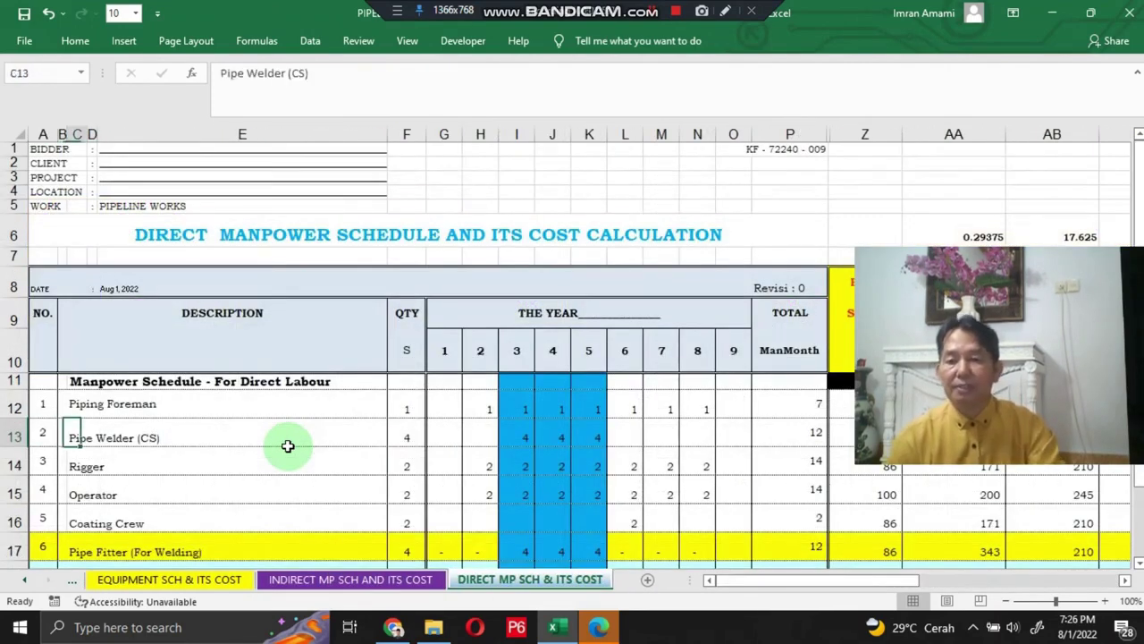
pyautogui.press('Right')
pyautogui.press('Right')
pyautogui.press('Right')
pyautogui.press('Right')
pyautogui.press('Right')
pyautogui.press('Right')
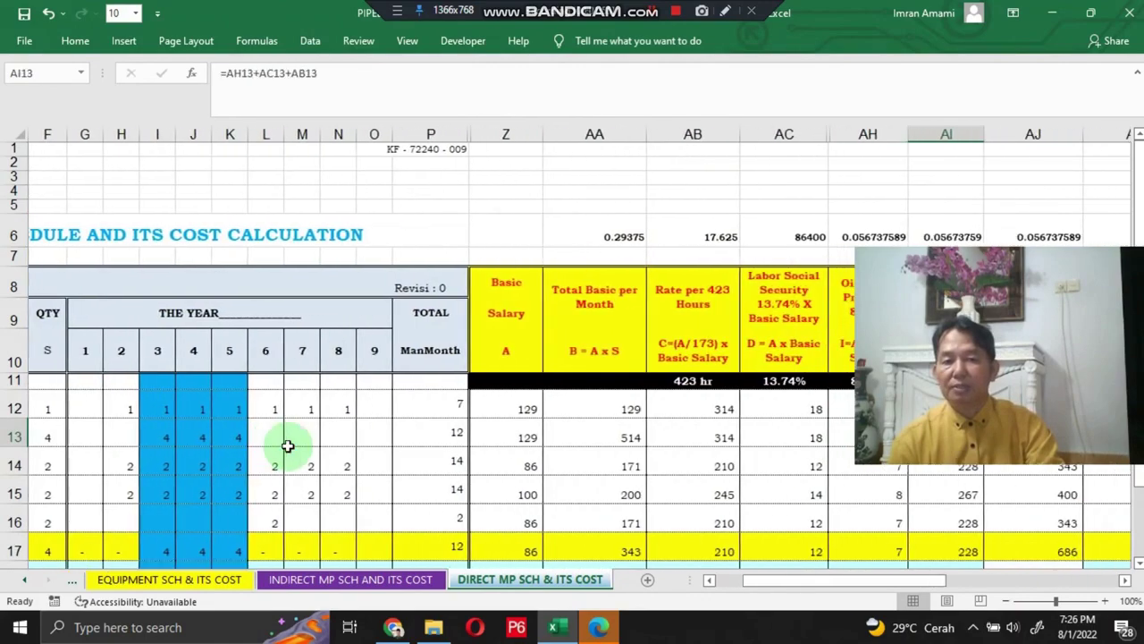
# - Go back along the Pipe Welder (CS) row to its monthly schedule columns, checking the rate and basic salary cells
pyautogui.press('Left')
pyautogui.press('Left')
pyautogui.press('Left')
pyautogui.press('Left')
pyautogui.press('Left')
pyautogui.press('Left')
pyautogui.press('Left')
pyautogui.press('Left')
pyautogui.press('Left')
pyautogui.press('Left')
pyautogui.press('Left')
pyautogui.press('Left')
pyautogui.press('Left')
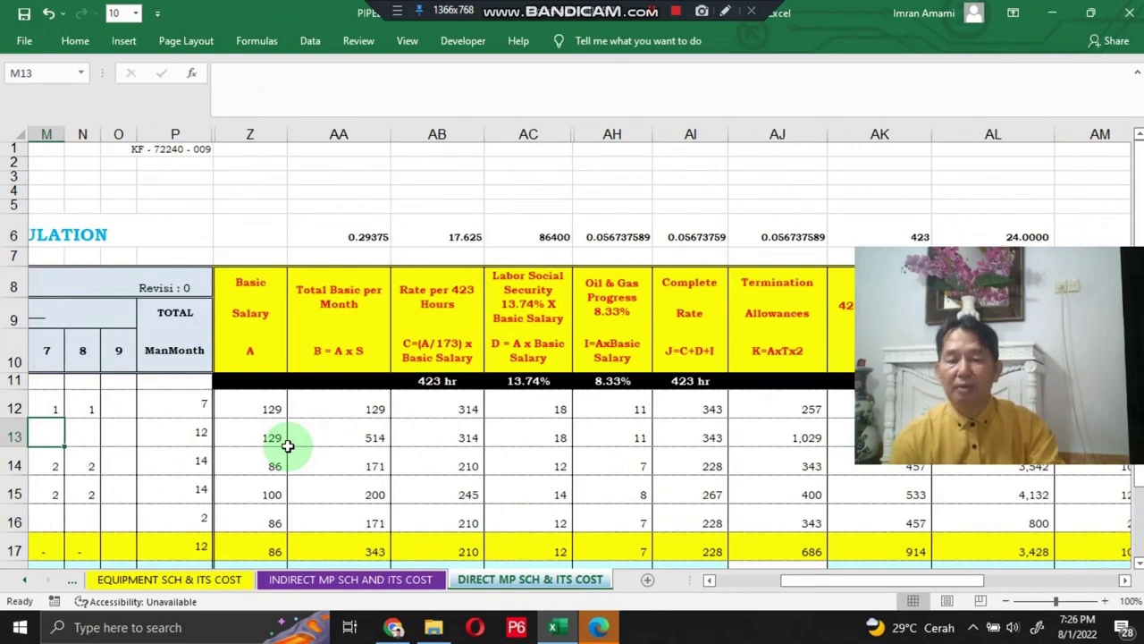
# - Check the Pipe Welder (CS) ManMonth total, basic salary, 423-hour rate and Labor Social Security formula
pyautogui.press('Right')
pyautogui.press('Right')
pyautogui.press('Right')
pyautogui.press('Right')
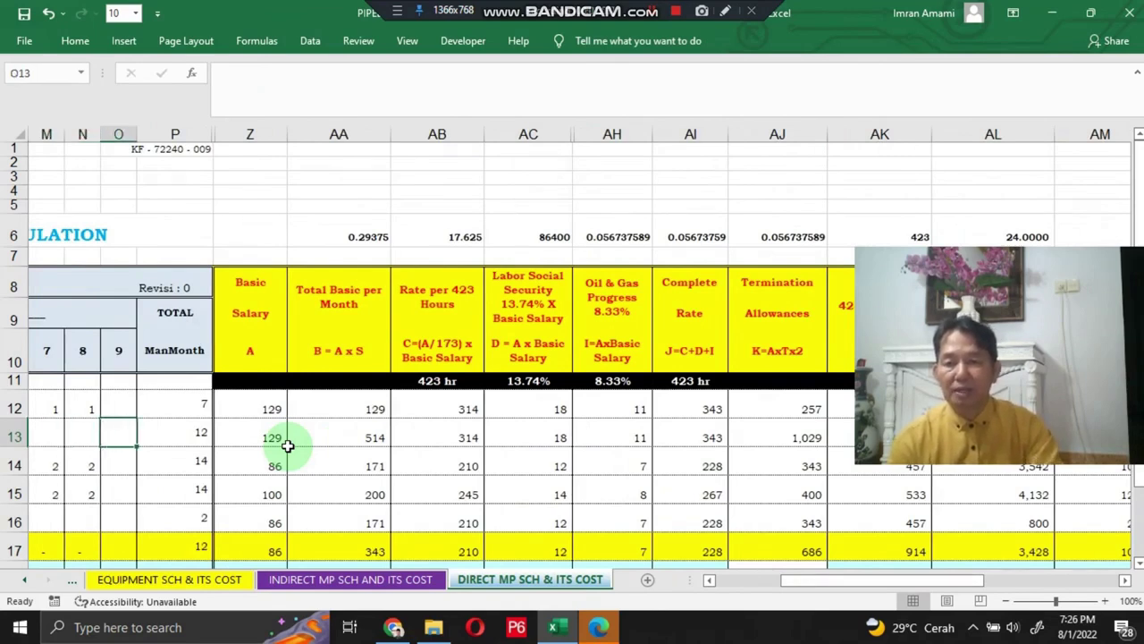
pyautogui.press('Right')
pyautogui.press('Right')
pyautogui.press('Right')
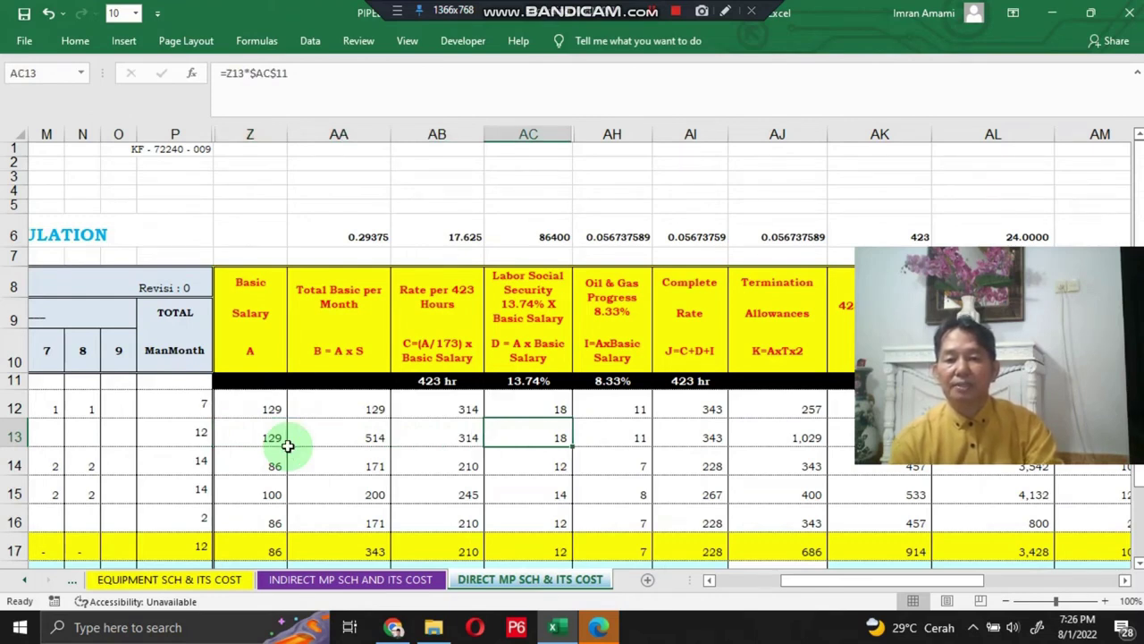
# - Follow the Pipe Welder (CS) row through the allowances, grand total, tax, overhead and Welding MP Proposal Value columns to the table's end
pyautogui.press('Right')
pyautogui.press('Right')
pyautogui.press('Right')
pyautogui.press('Right')
pyautogui.press('Right')
pyautogui.press('Right')
pyautogui.press('Right')
pyautogui.press('Right')
pyautogui.press('Right')
pyautogui.press('Right')
pyautogui.press('Right')
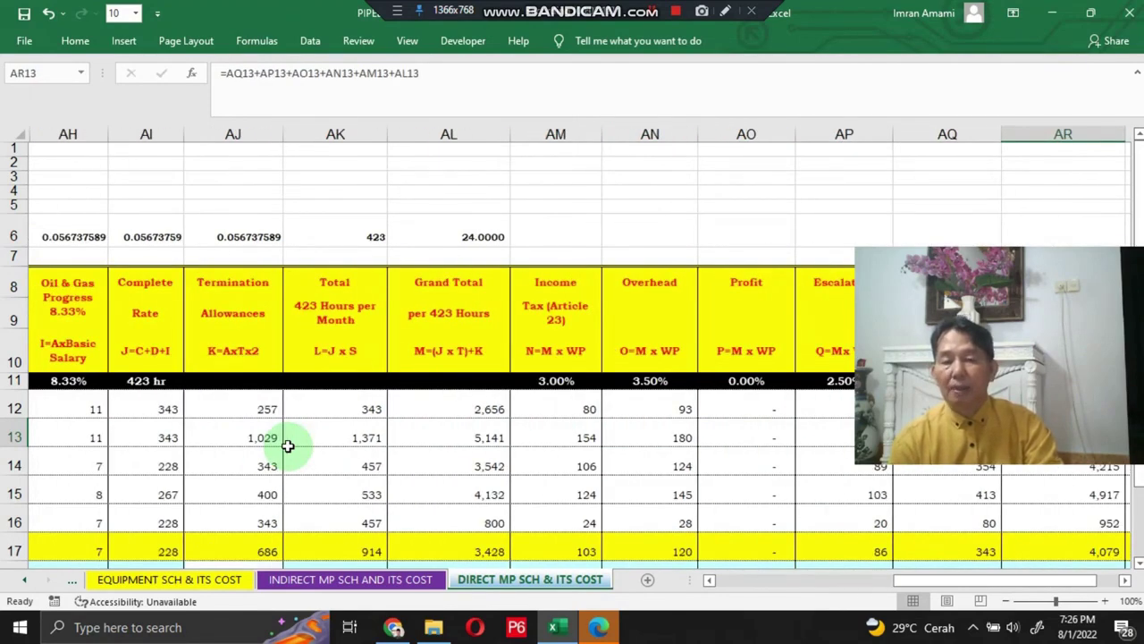
pyautogui.press('Right')
pyautogui.press('Right')
pyautogui.press('Right')
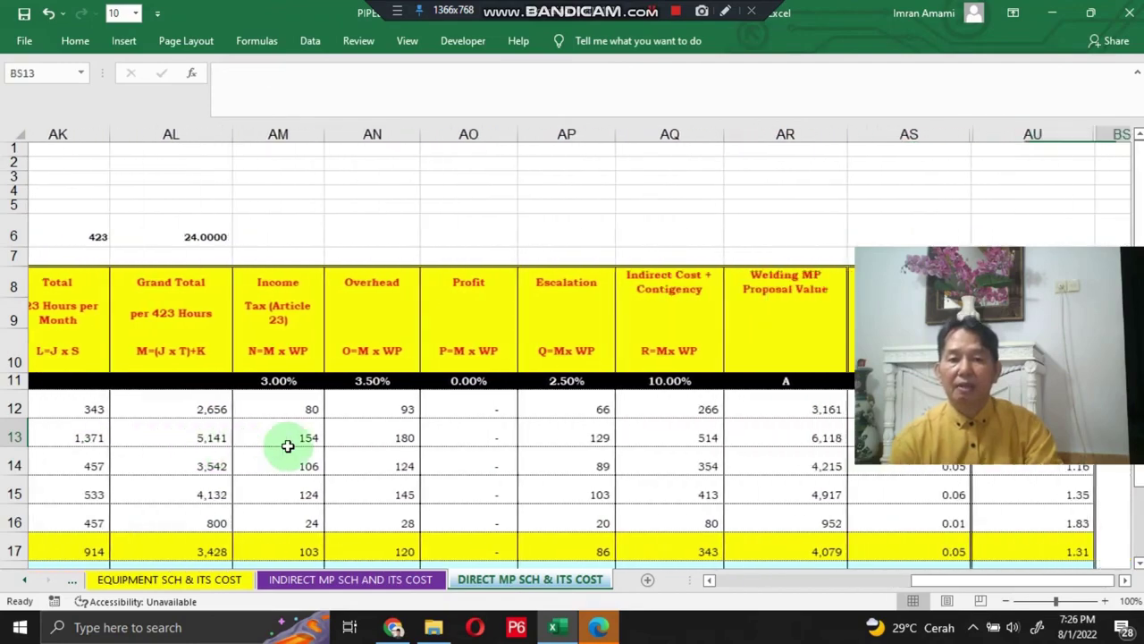
# - Go back over the Pipe Welder (CS) unit cost, proposal value, Indirect Cost + Contigency and Escalation columns
pyautogui.press('Left')
pyautogui.press('Left')
pyautogui.press('Left')
pyautogui.press('Left')
pyautogui.press('Left')
pyautogui.press('Left')
pyautogui.press('Left')
pyautogui.press('Left')
pyautogui.press('Left')
pyautogui.press('Left')
pyautogui.press('Left')
pyautogui.press('Left')
pyautogui.press('Left')
pyautogui.press('Left')
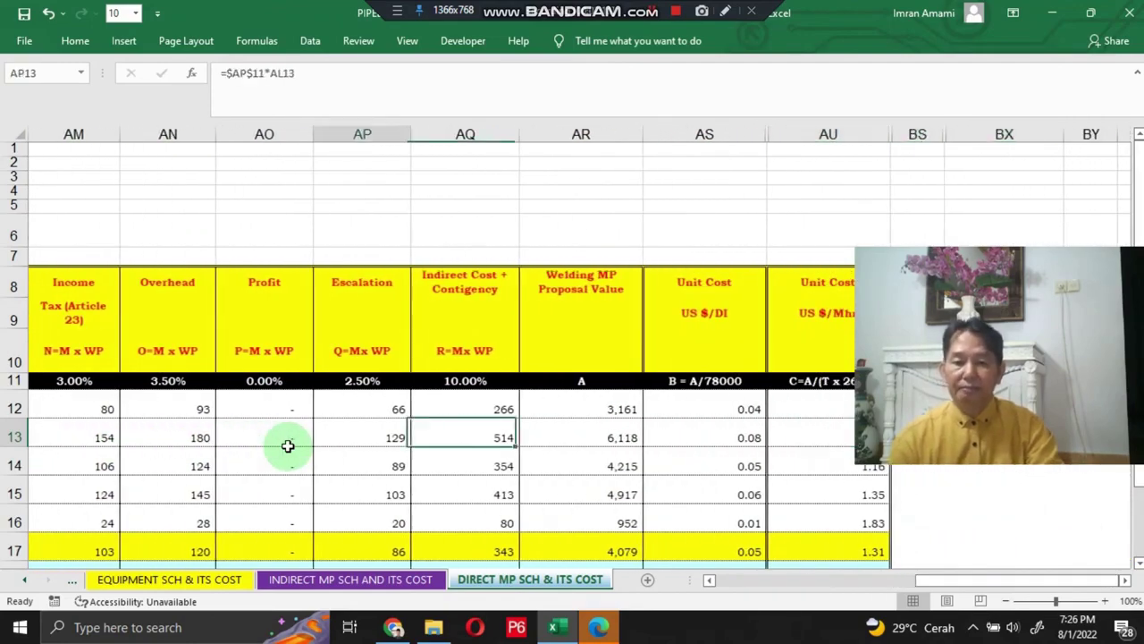
# - Return to the SUMMARY sheet, and open the COST BREAKDOWN sheet
pyautogui.hotkey('ctrl', 'pageup')
pyautogui.hotkey('ctrl', 'pageup')
pyautogui.hotkey('ctrl', 'pageup')
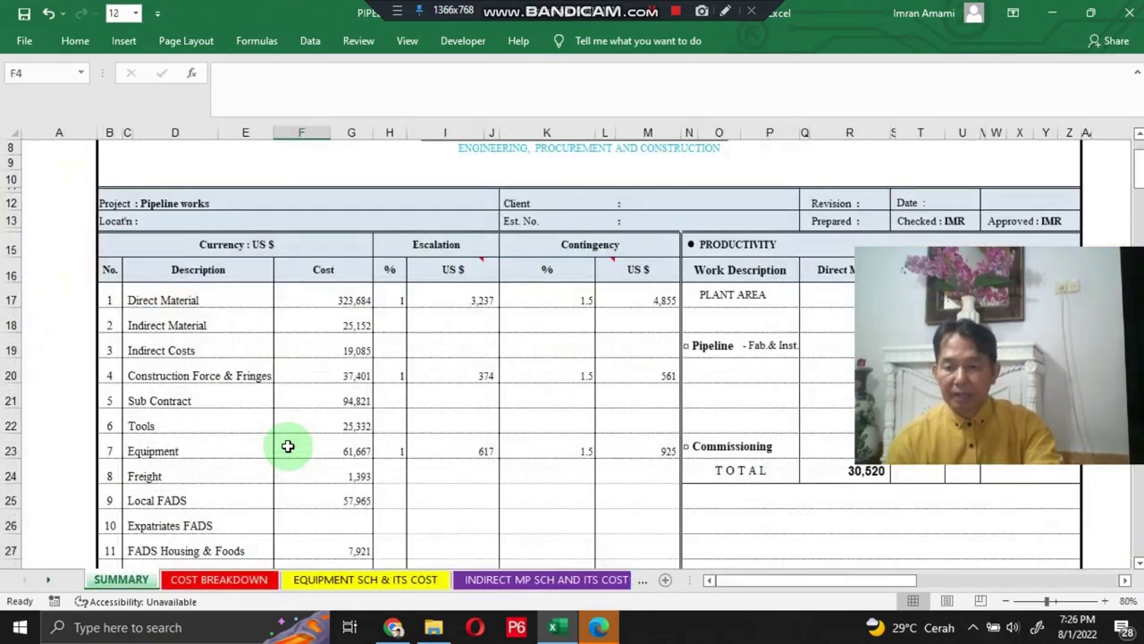
pyautogui.hotkey('ctrl', 'pagedown')
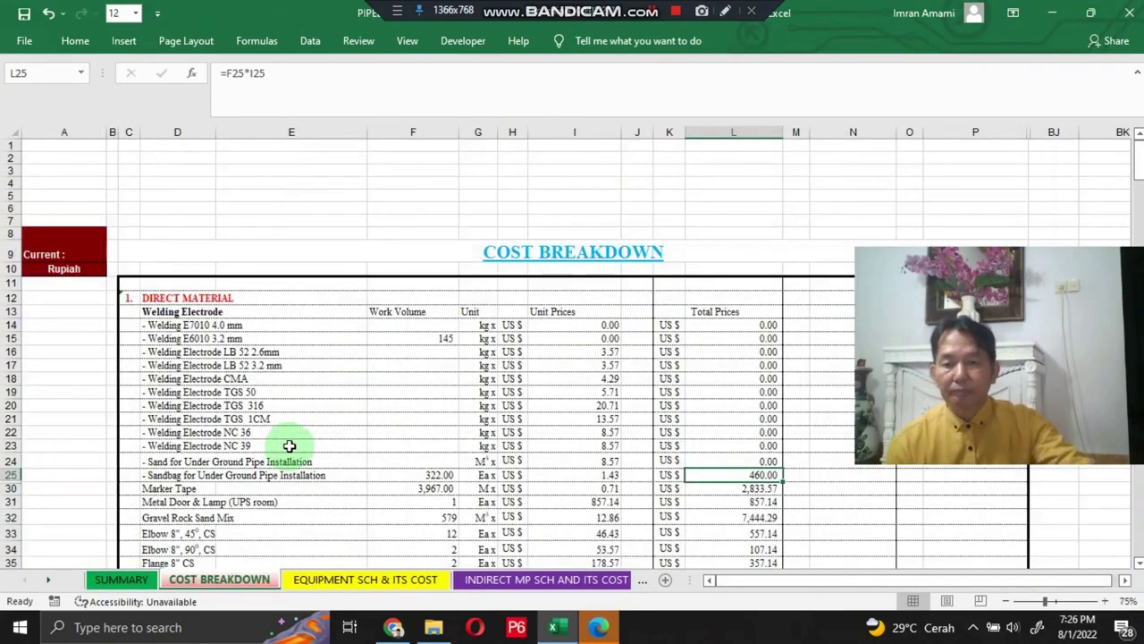
# - Inspect the content of cell P10 at the upper edge of the Cost Breakdown table
pyautogui.press('Right')
pyautogui.press('Right')
pyautogui.press('Right')
pyautogui.press('Right')
pyautogui.press('Right')
pyautogui.press('Right')
pyautogui.press('Right')
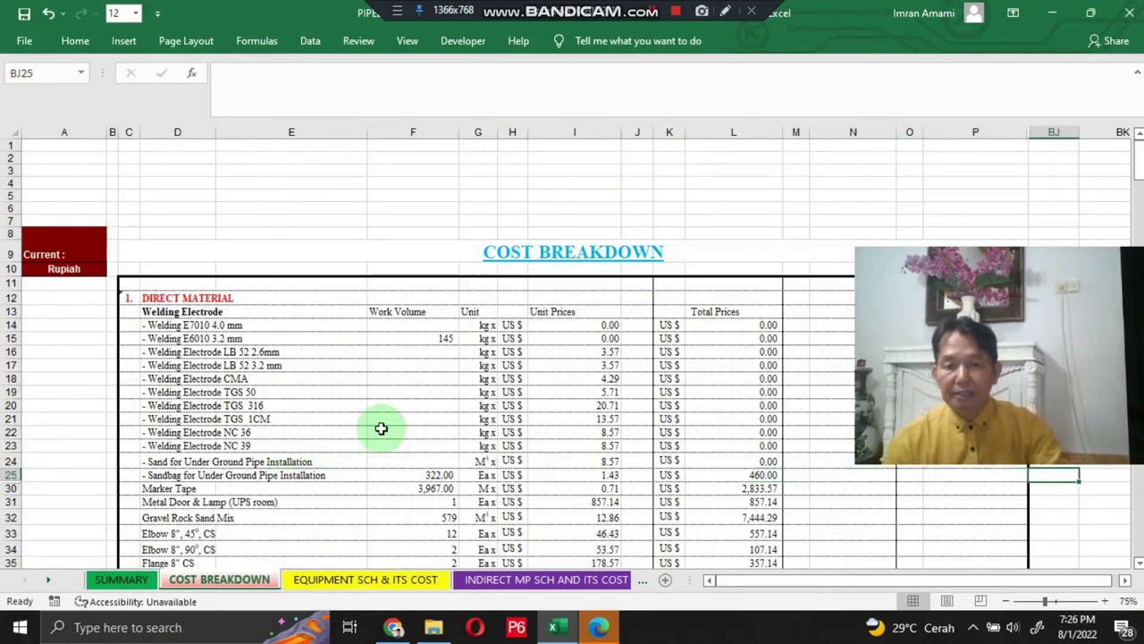
pyautogui.press('Left')
pyautogui.press('Left')
pyautogui.press('Left')
pyautogui.press('Up')
pyautogui.press('Up')
pyautogui.press('Up')
pyautogui.press('Up')
pyautogui.press('Up')
pyautogui.press('Up')
pyautogui.press('Up')
pyautogui.press('Up')
pyautogui.press('Up')
pyautogui.press('Up')
pyautogui.press('Up')
pyautogui.press('Up')
pyautogui.press('Up')
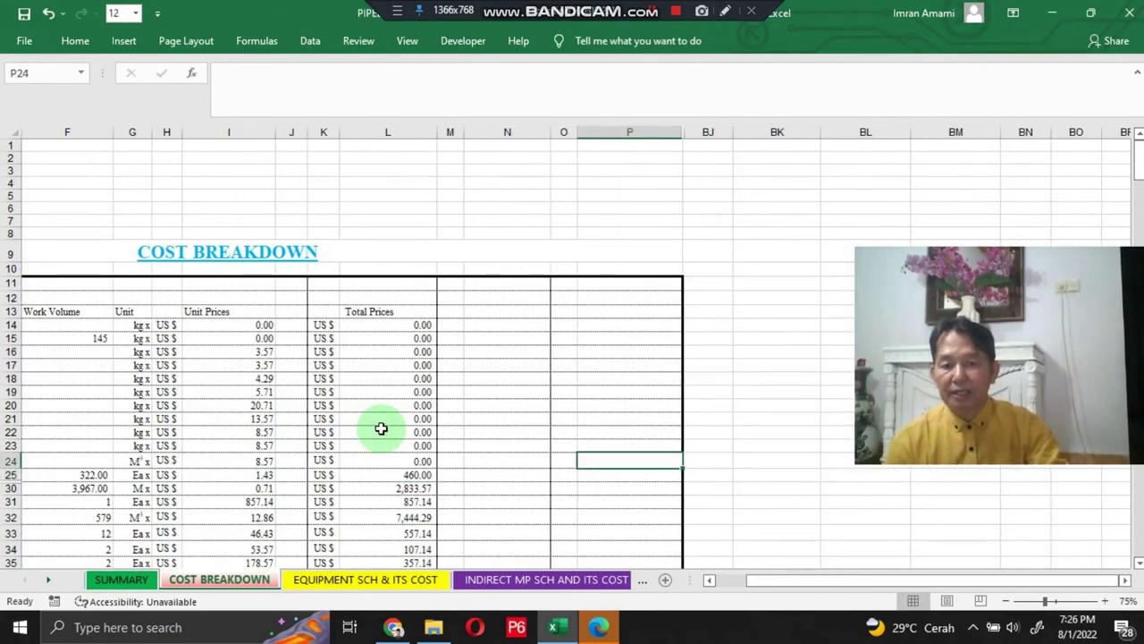
pyautogui.press('Up')
pyautogui.press('Up')
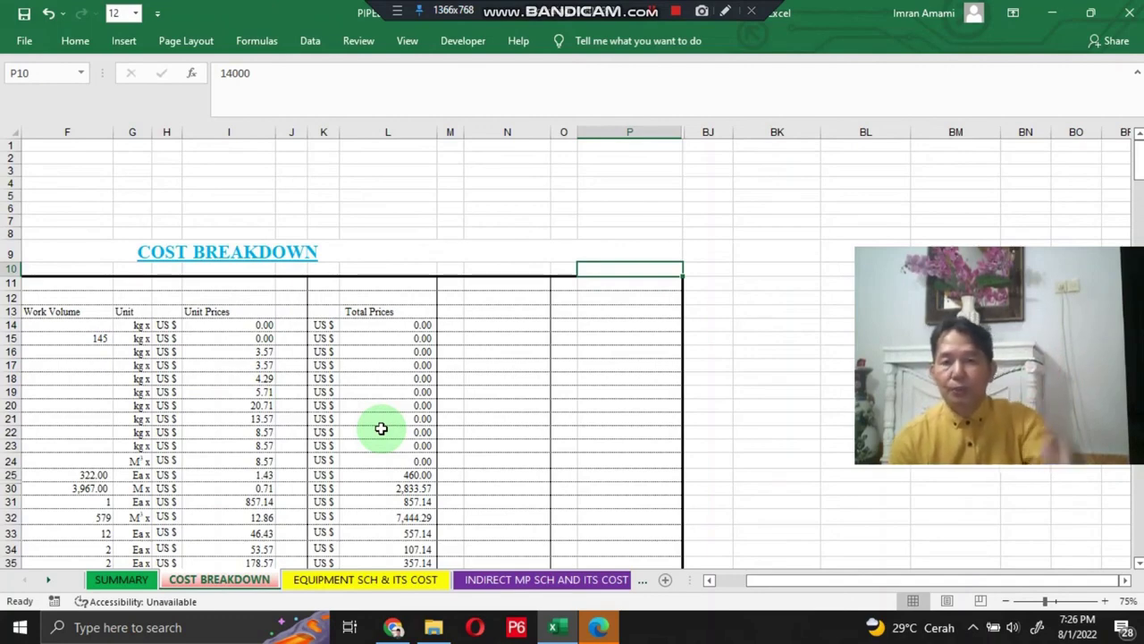
# - Check the cells around P10 on the COST BREAKDOWN sheet and return to P10
pyautogui.press('Up')
pyautogui.press('Down')
pyautogui.press('Right')
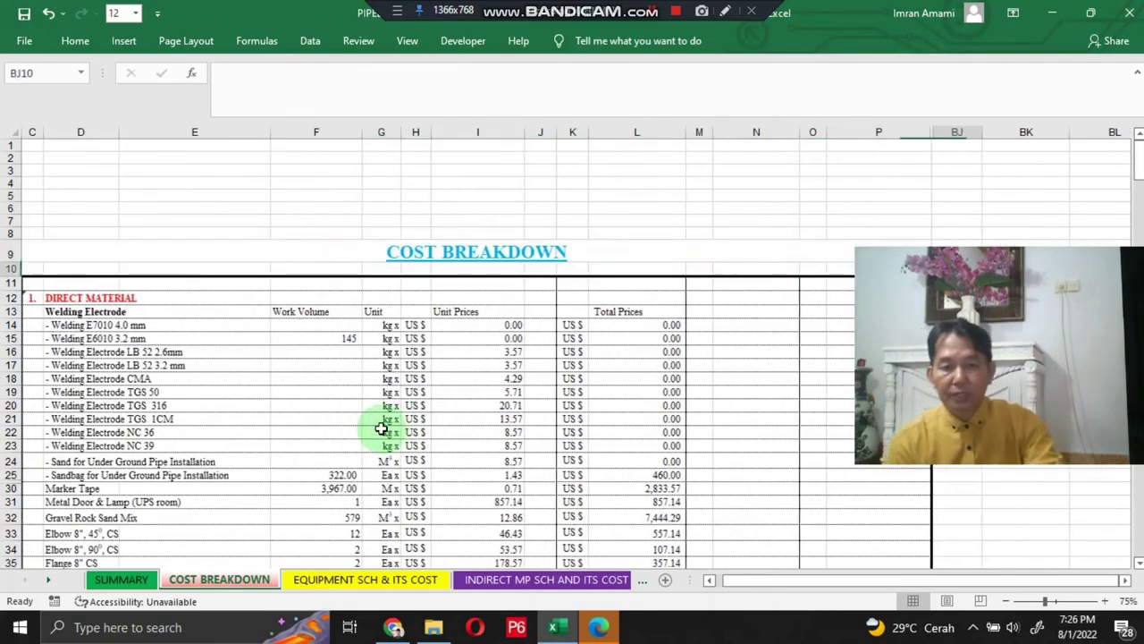
pyautogui.press('Right')
pyautogui.press('Right')
pyautogui.press('Left')
pyautogui.press('Left')
pyautogui.press('Left')
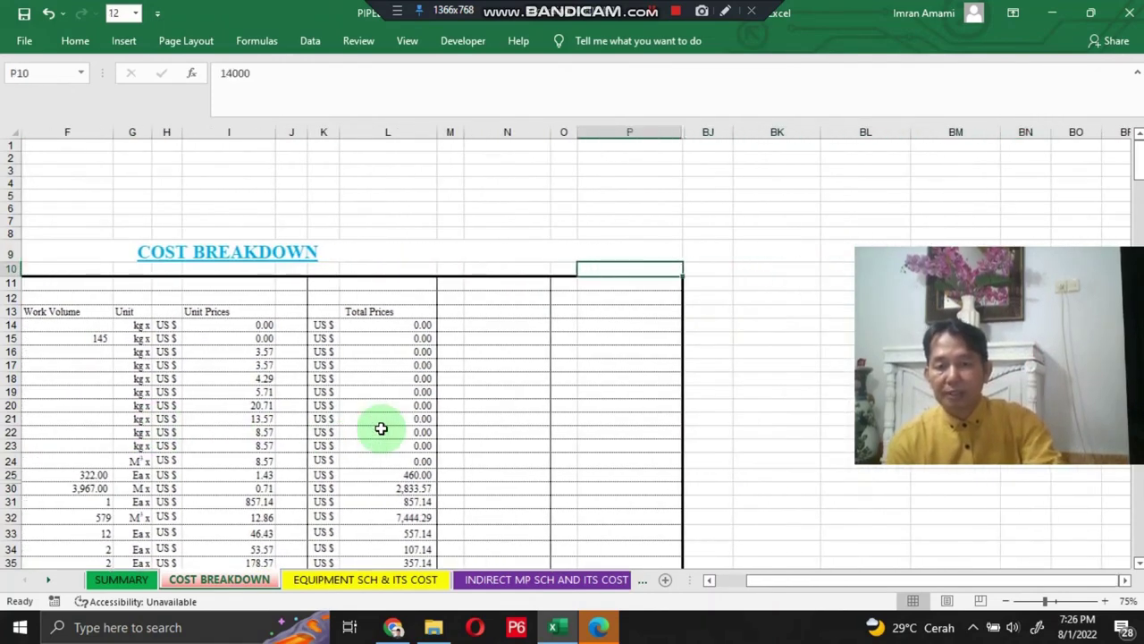